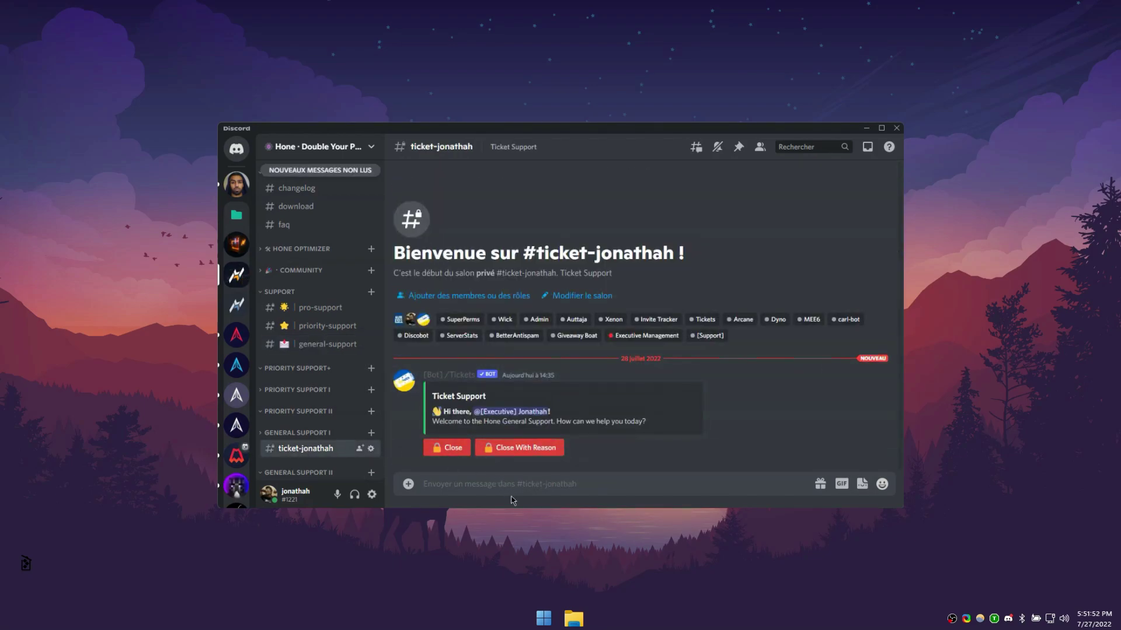
# Step: Post 'Yo guys Driver Installer is not working heres what I tried:' in the support ticket
pyautogui.write('Yo guys Driver ')
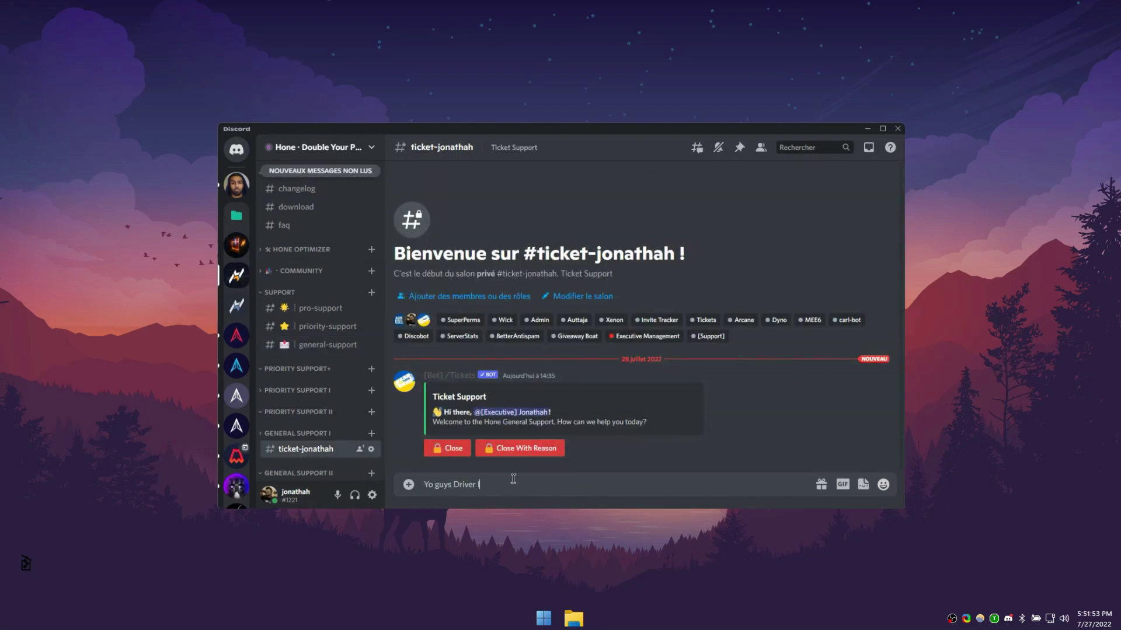
pyautogui.write('Installer is not working heres what I tried:')
pyautogui.press('Return')
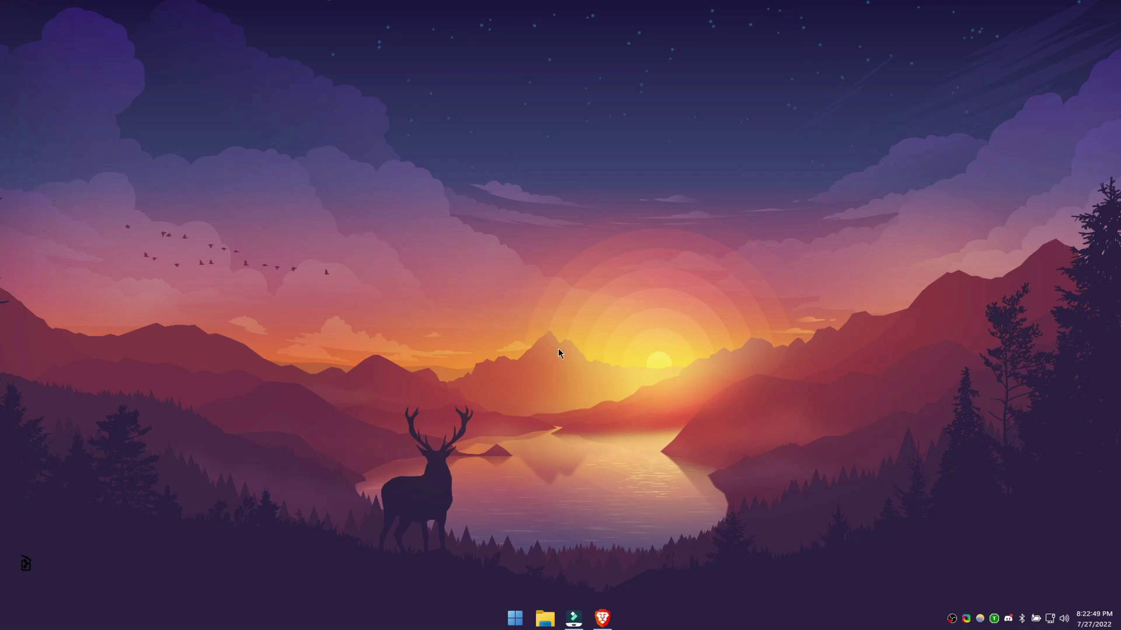
# Step: Reach the System Protection tab through Control Panel's System and Security settings
pyautogui.click(516, 619)
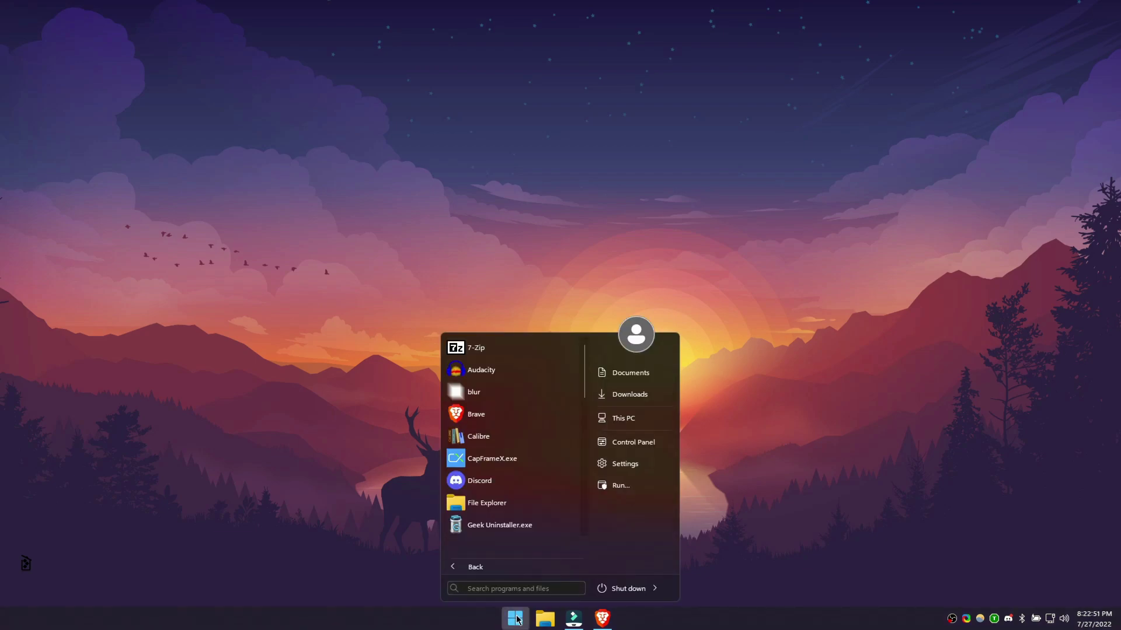
pyautogui.write('control')
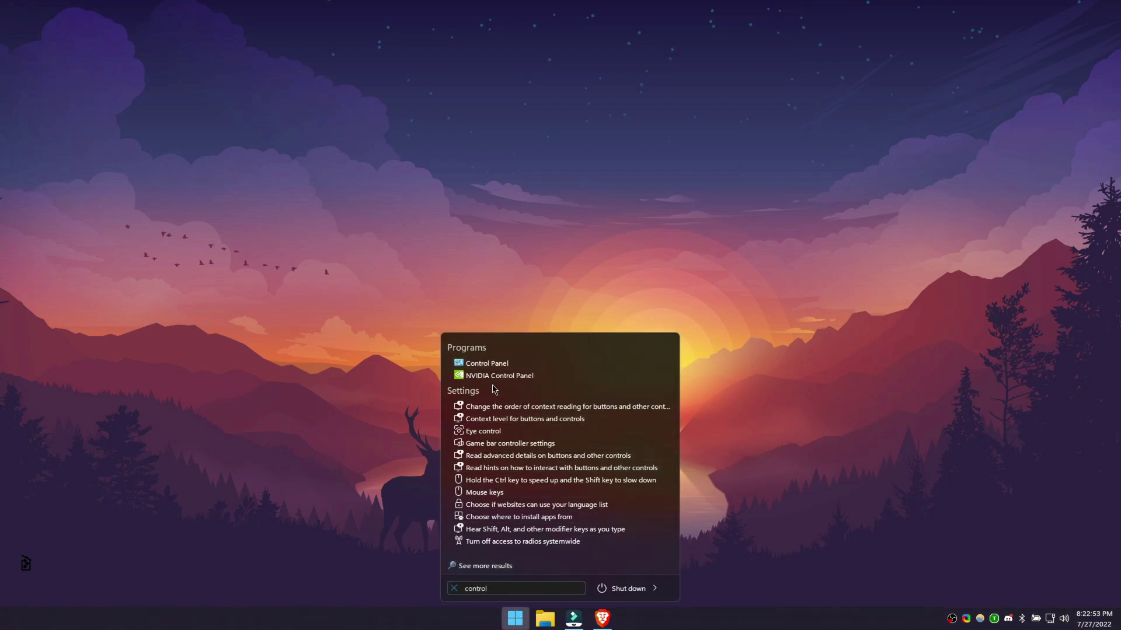
pyautogui.click(495, 365)
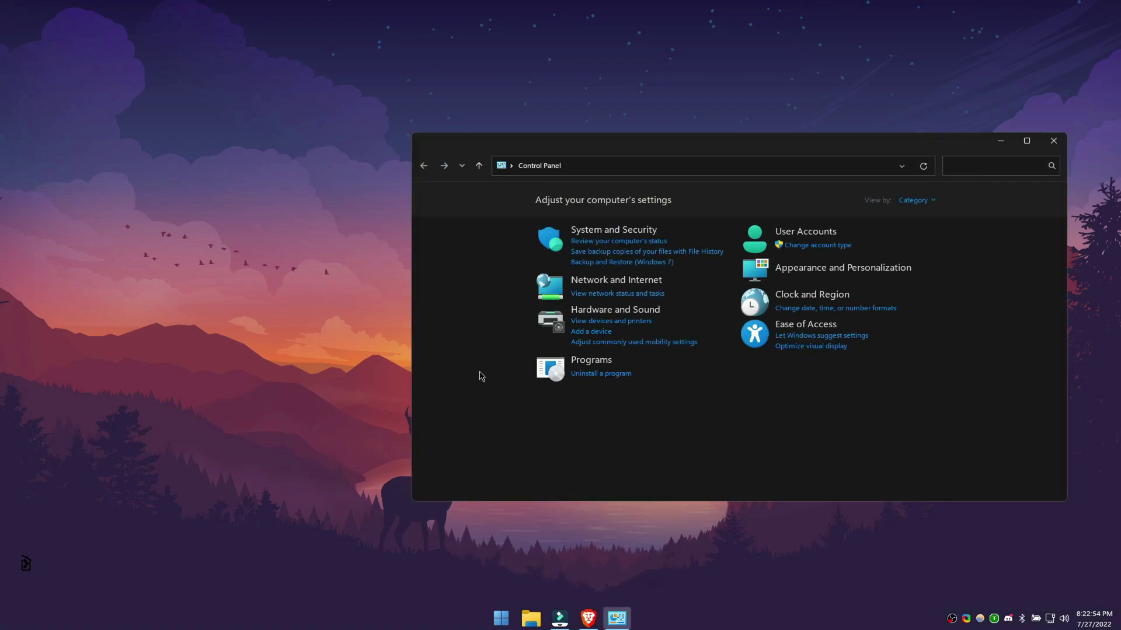
pyautogui.click(600, 234)
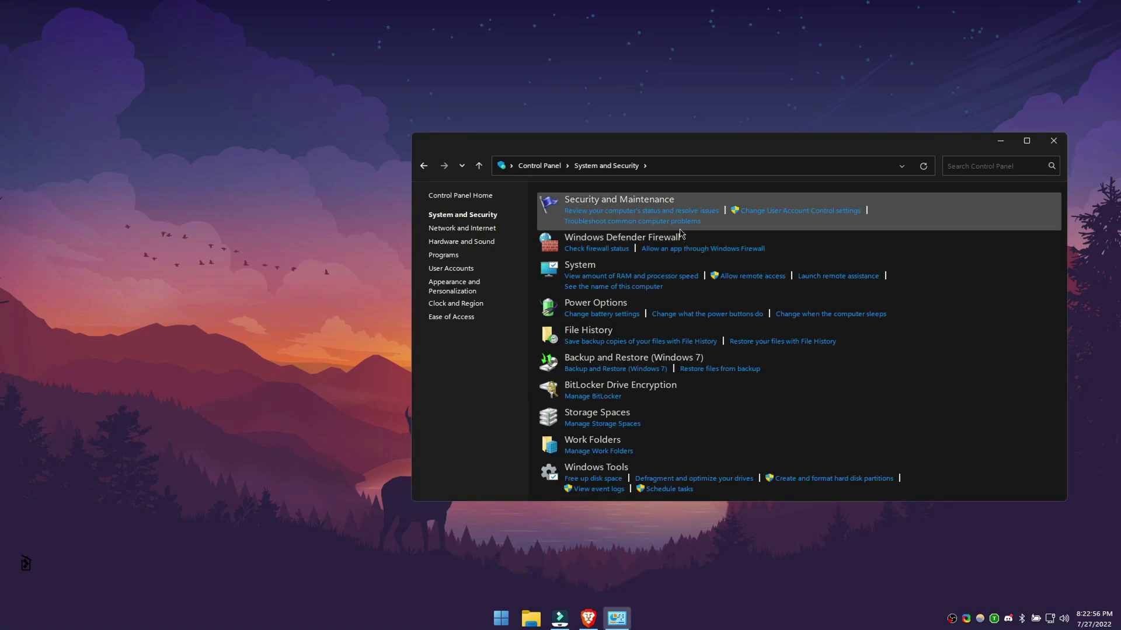
pyautogui.click(755, 279)
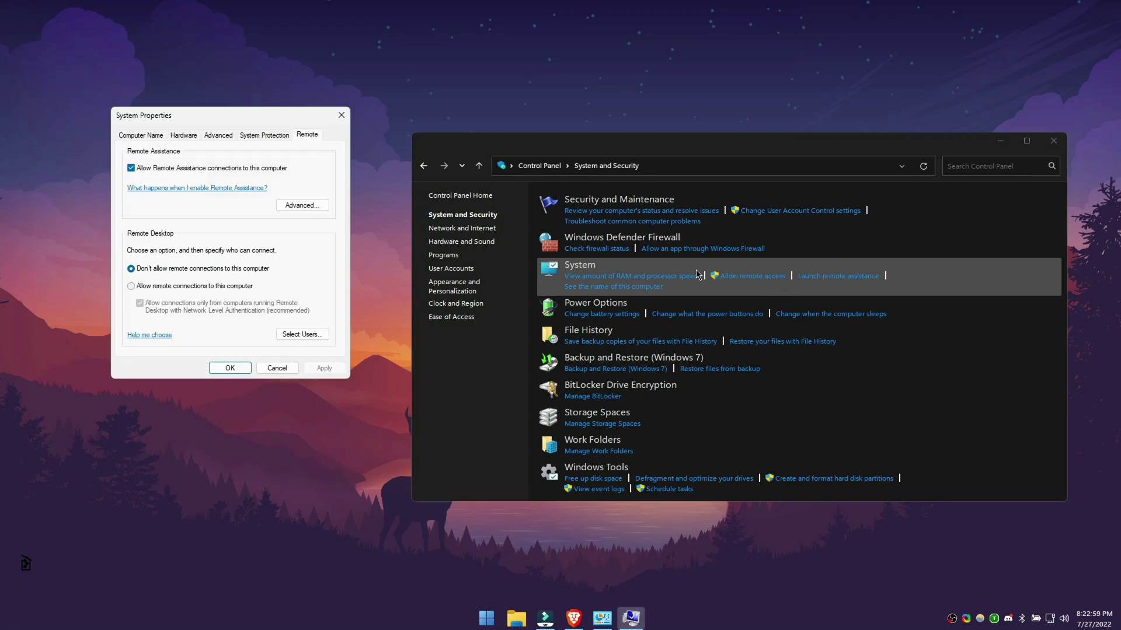
pyautogui.click(266, 135)
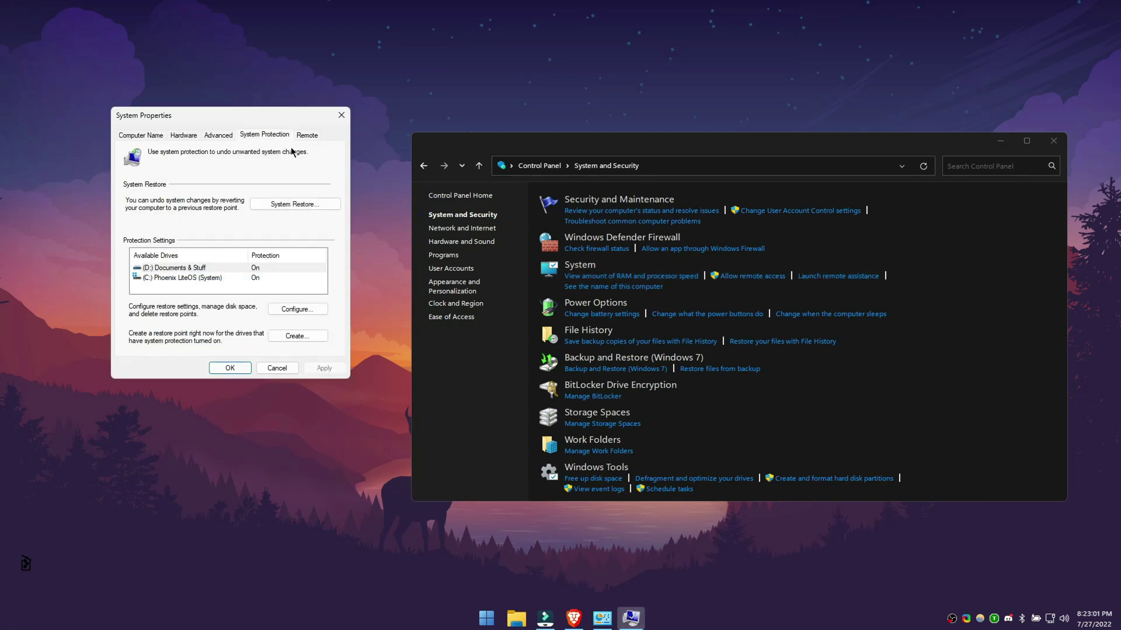
# Step: Turn on system protection for the C: drive
pyautogui.click(185, 279)
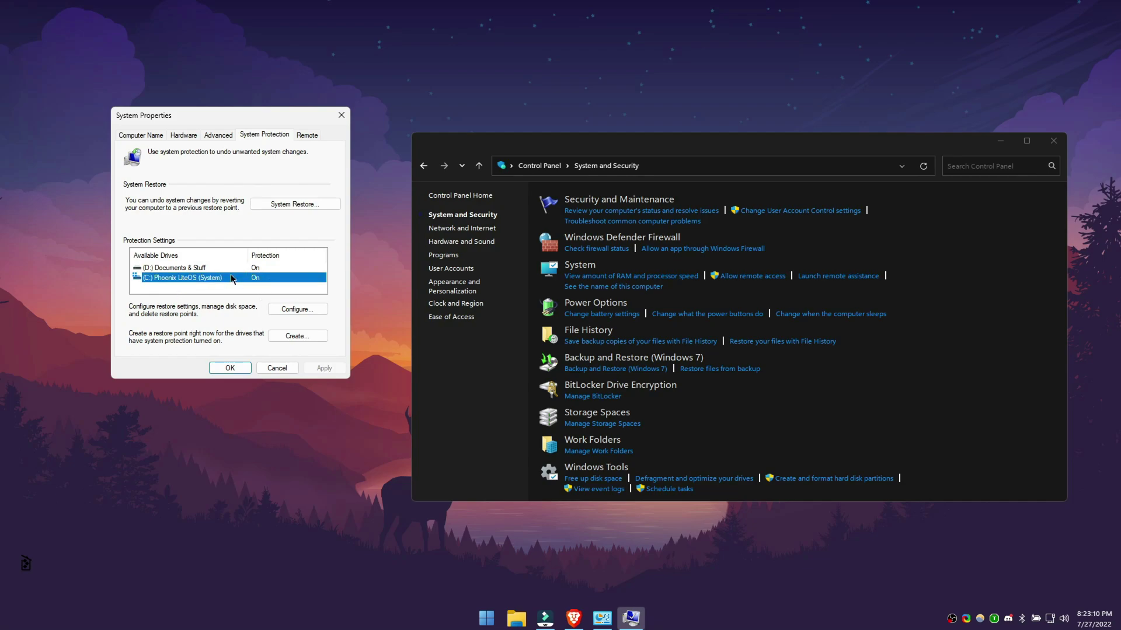
pyautogui.click(297, 310)
pyautogui.click(168, 199)
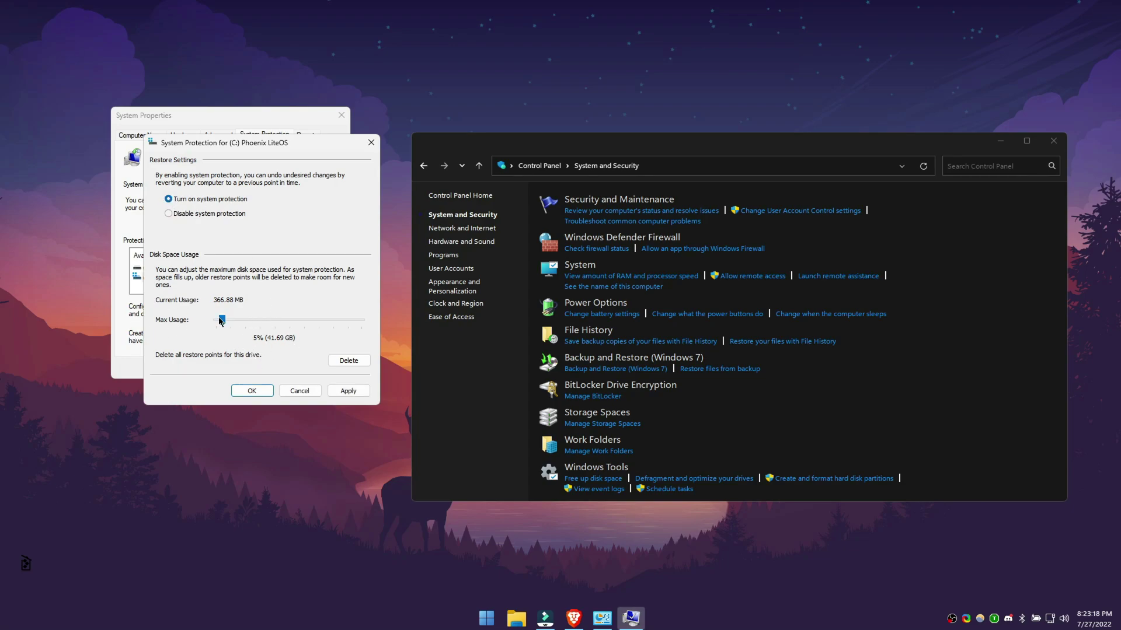
pyautogui.click(342, 392)
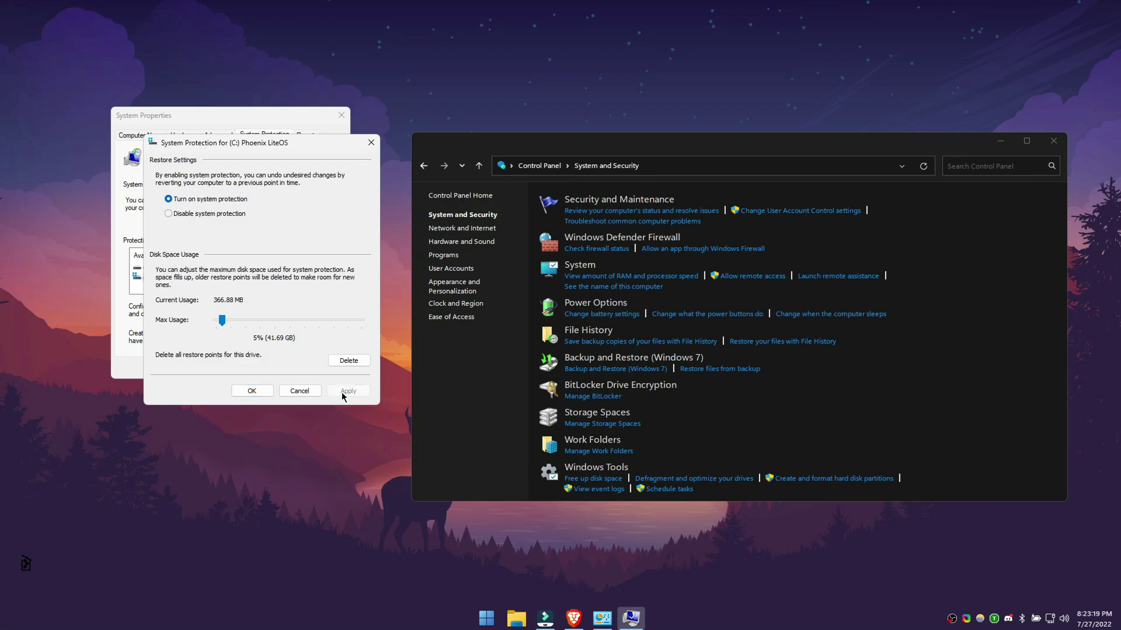
pyautogui.click(251, 391)
# Step: Create a restore point named 'Hone Restore Point (July 27nd 2022)'
pyautogui.click(298, 337)
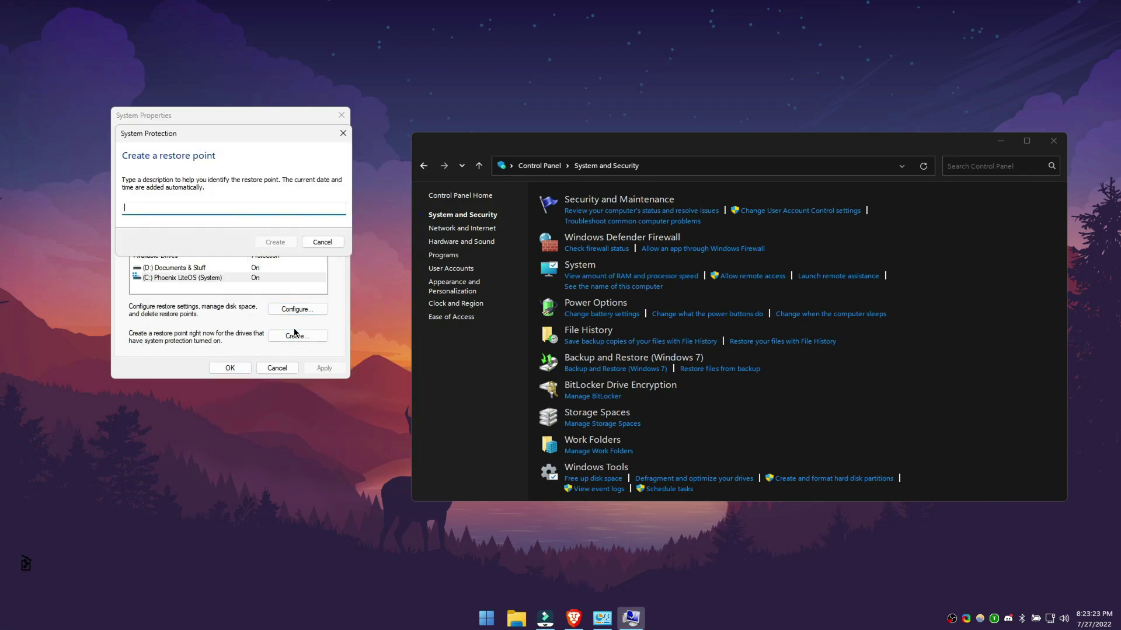
pyautogui.write('Hone Restore Point (July 27nd 2022)')
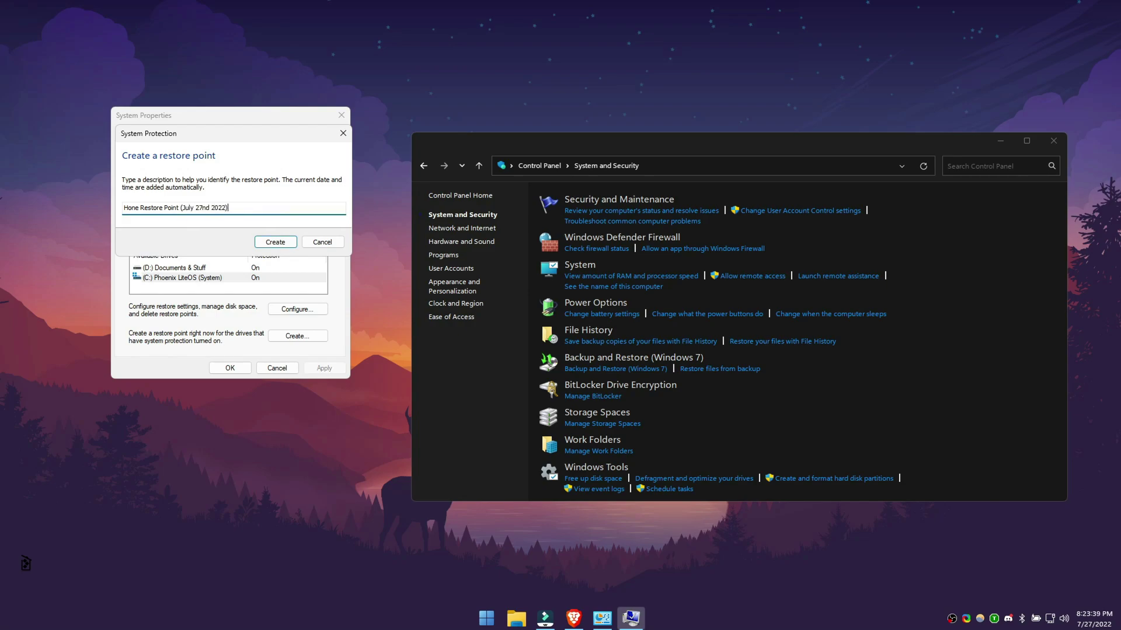
pyautogui.click(279, 242)
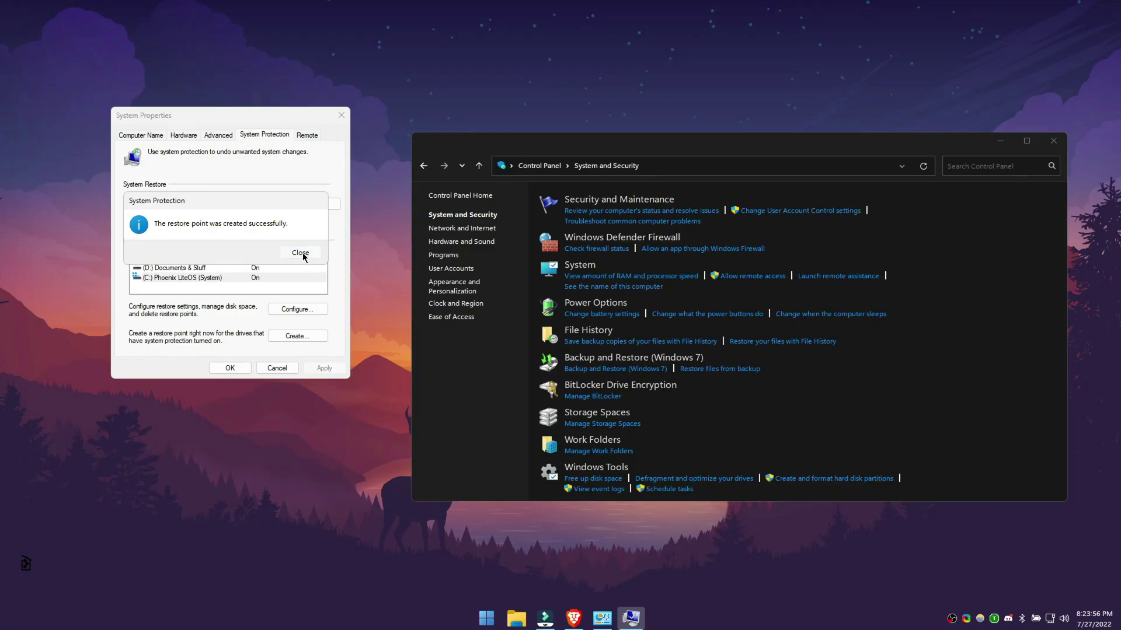
pyautogui.click(300, 253)
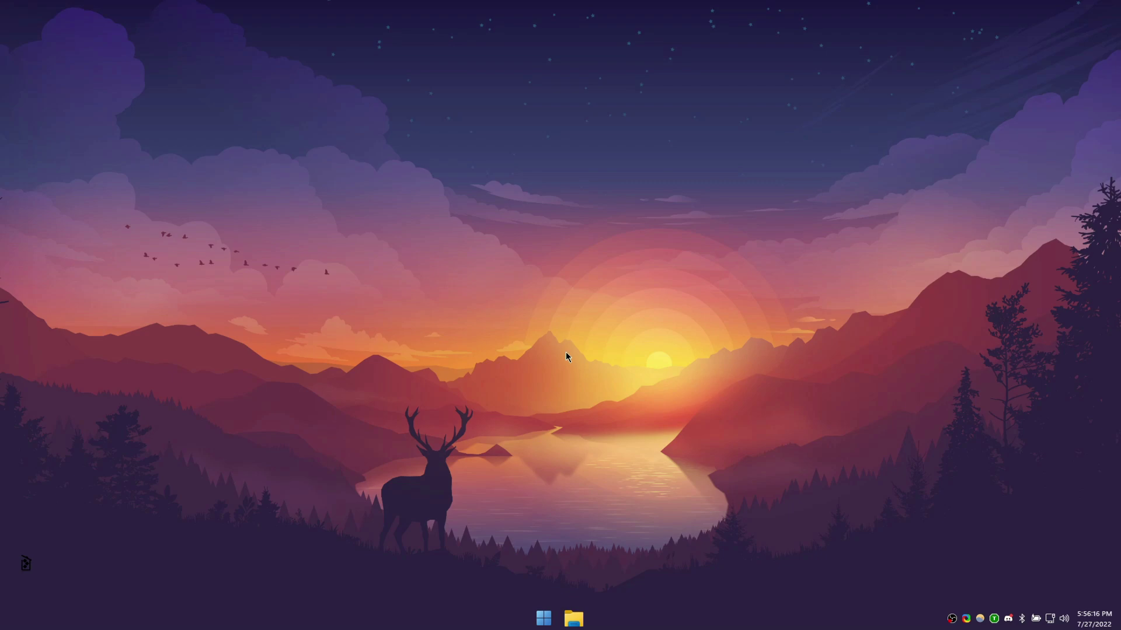
# Step: Download HoneCtrl.bat from the Hone Discord's #download channel, keeping the flagged file
pyautogui.click(1006, 620)
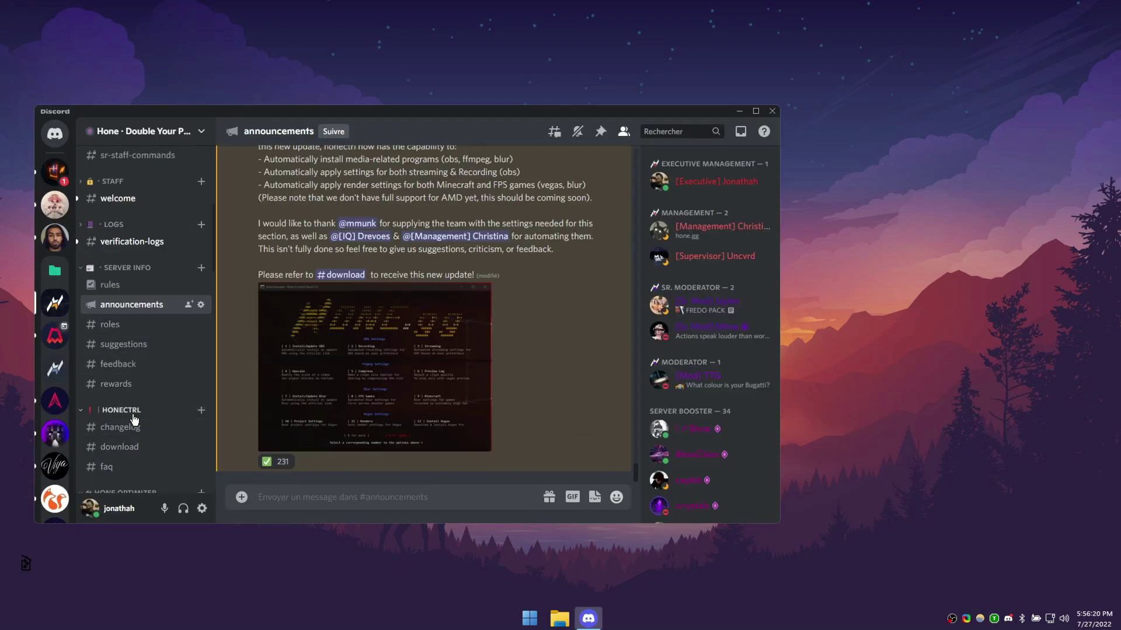
pyautogui.click(119, 446)
pyautogui.write('k')
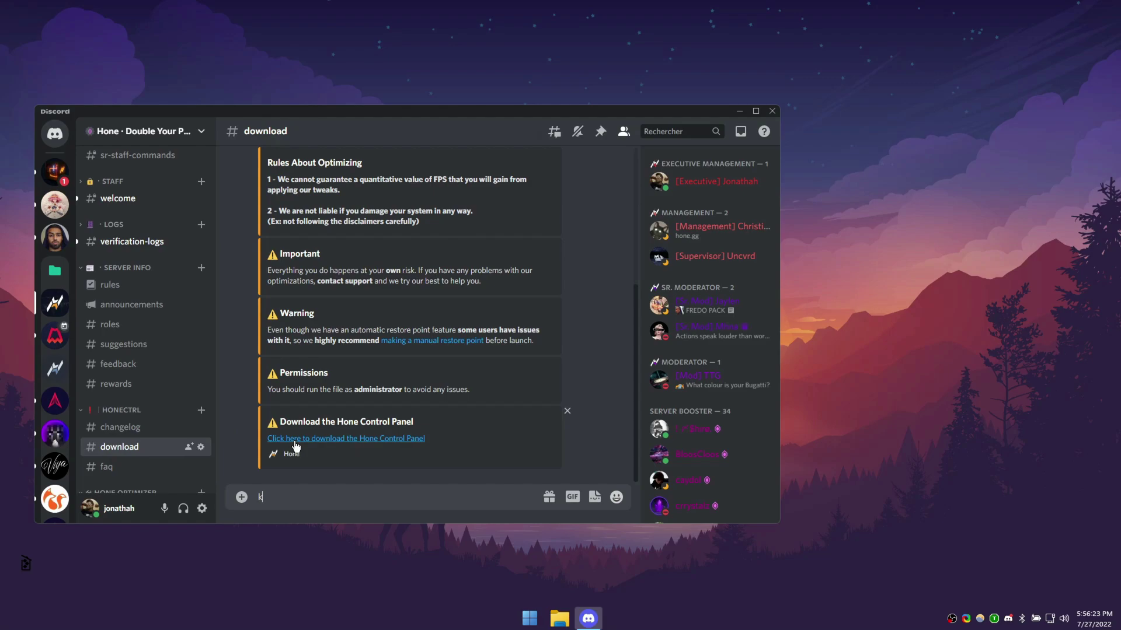
pyautogui.click(295, 440)
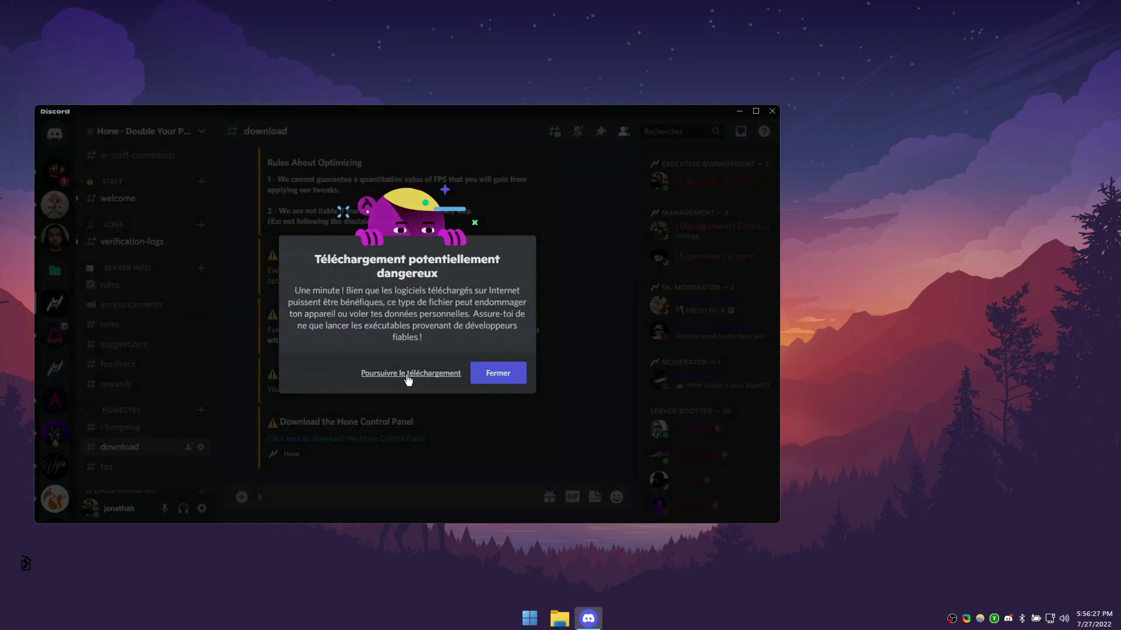
pyautogui.click(408, 374)
pyautogui.click(924, 314)
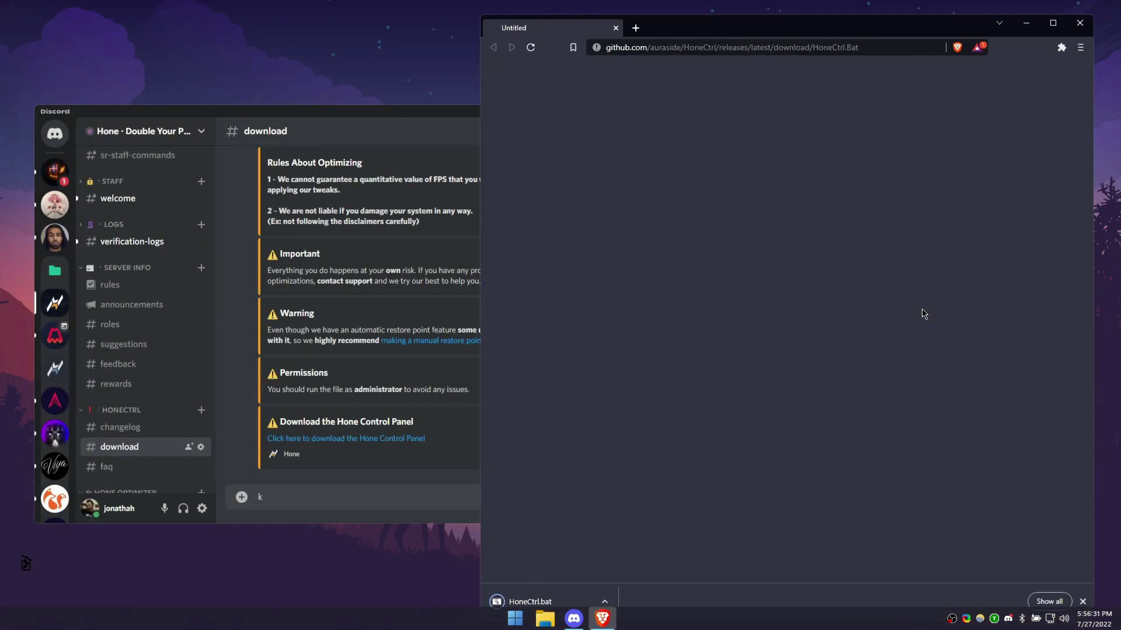
pyautogui.click(1079, 22)
pyautogui.click(739, 111)
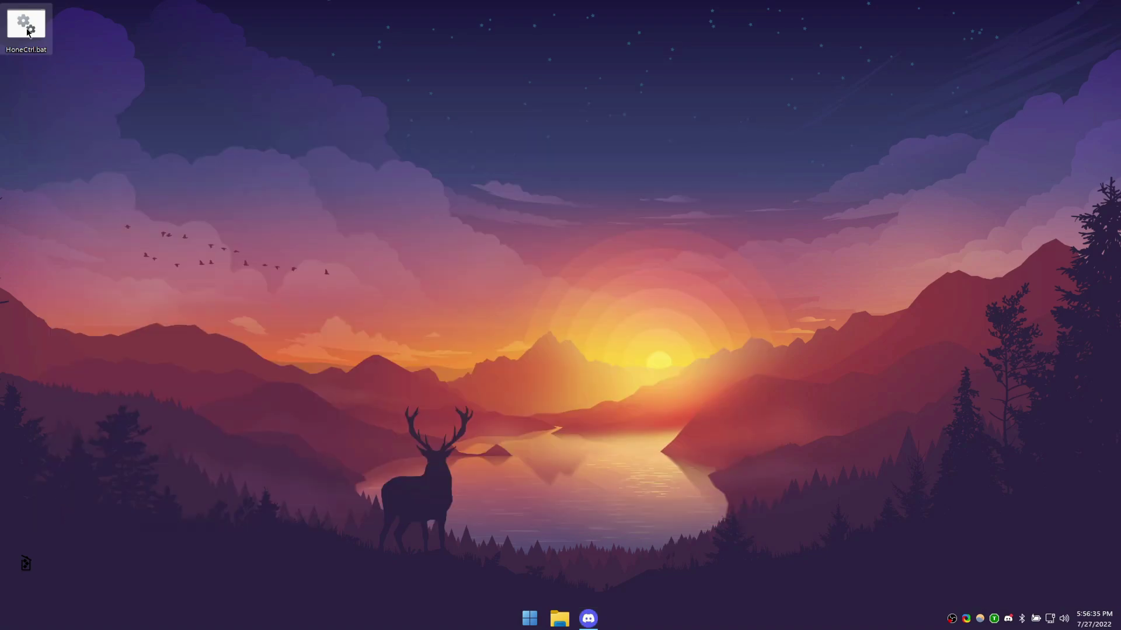
# Step: Centre HoneCtrl.bat on the desktop and view the GitHub release assets without saving a duplicate
pyautogui.moveTo(27, 32); pyautogui.dragTo(558, 325)
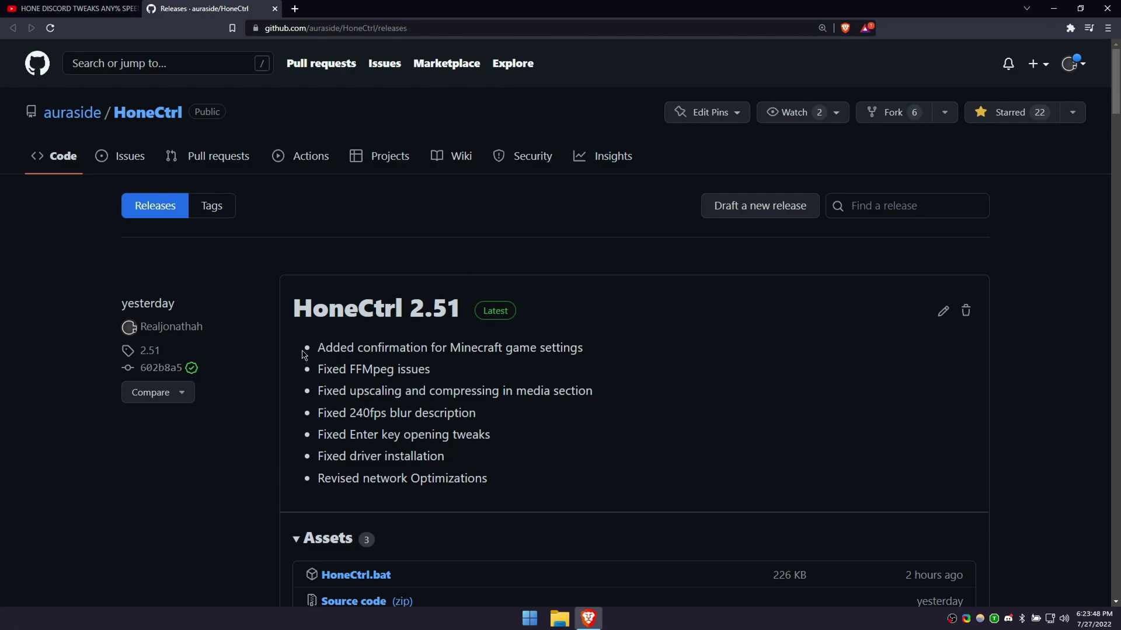
pyautogui.scroll(-2, 354, 274)
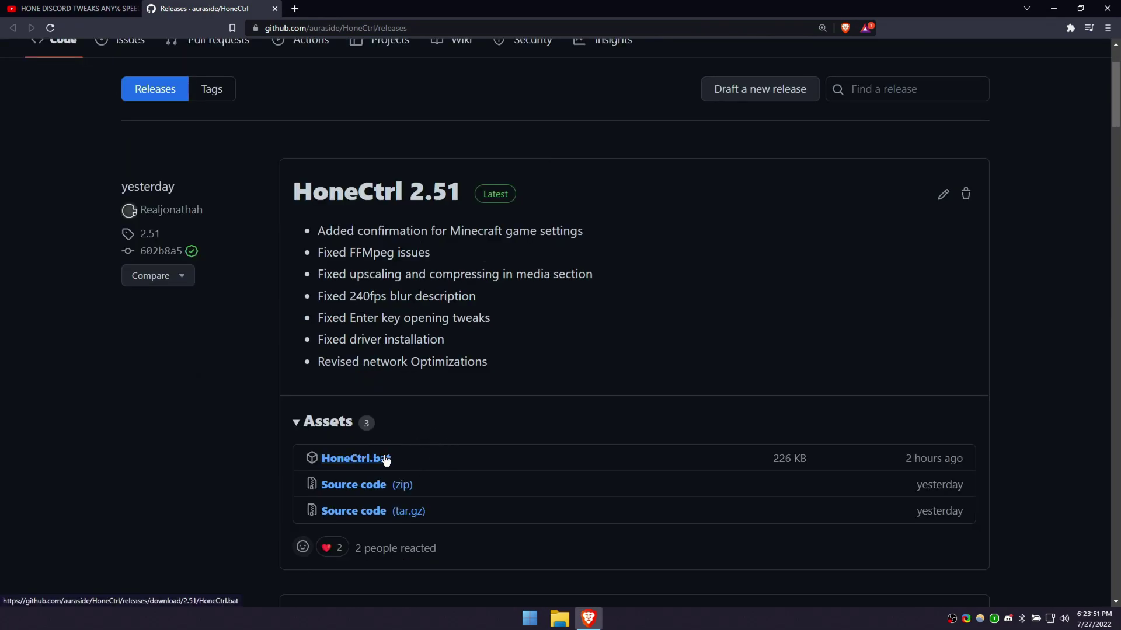
pyautogui.click(354, 460)
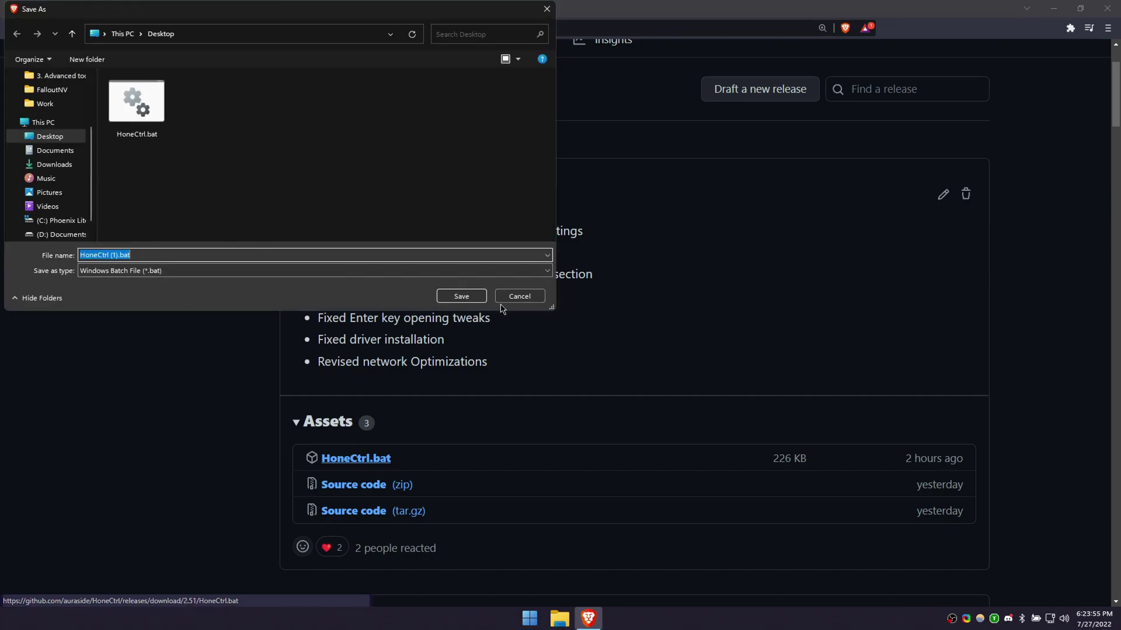
pyautogui.click(507, 300)
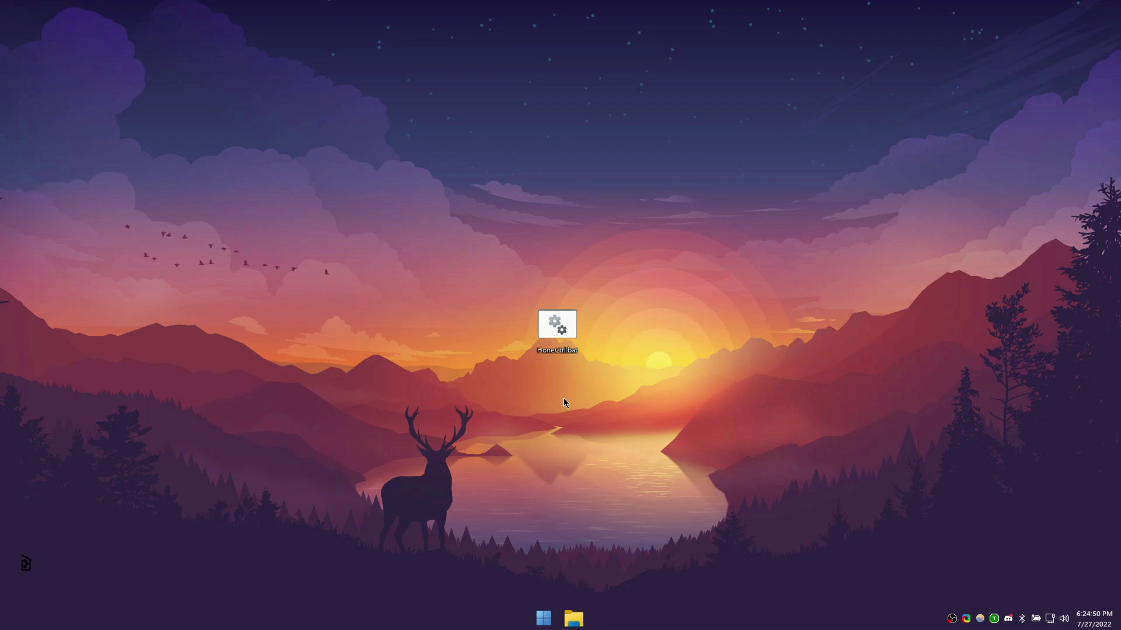
# Step: Run HoneCtrl.bat as administrator and accept the disclaimer with 'I agree'
pyautogui.rightClick(560, 328)
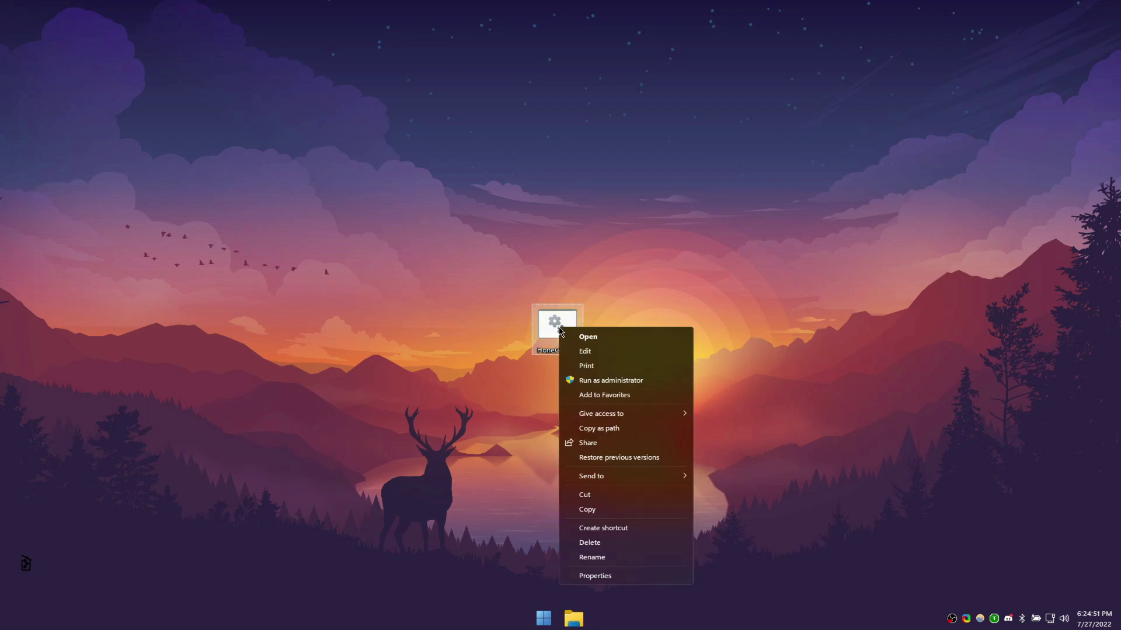
pyautogui.click(590, 382)
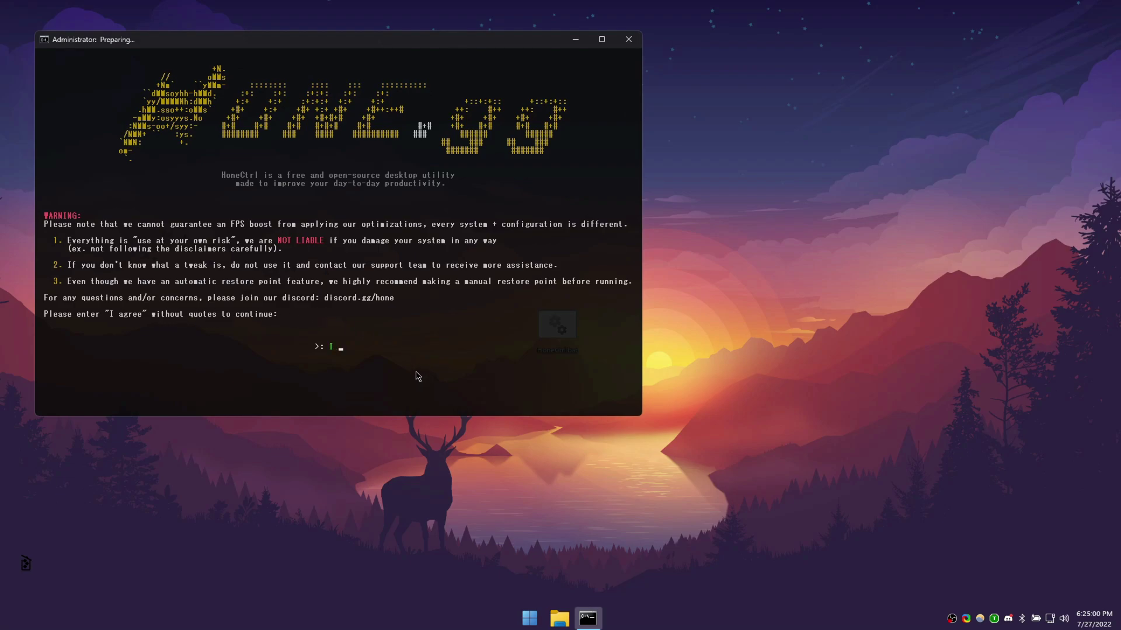
pyautogui.write('agree')
pyautogui.press('Return')
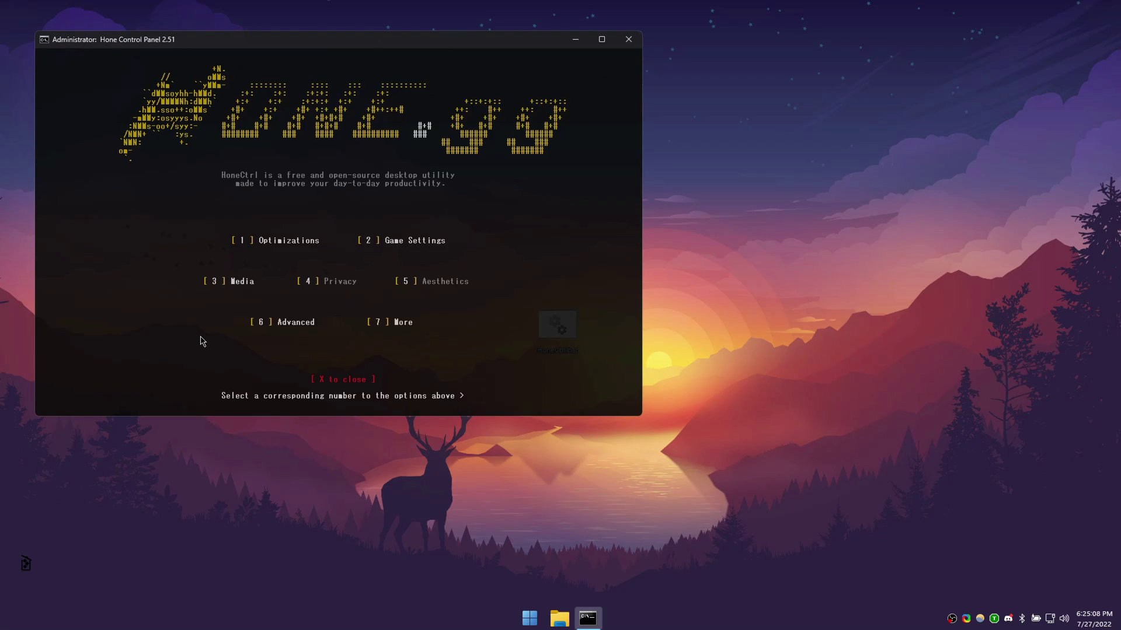
# Step: Centre the Hone window, enter 1 for the Optimizations tweaks page, and check the battery menu
pyautogui.moveTo(357, 41); pyautogui.dragTo(572, 140)
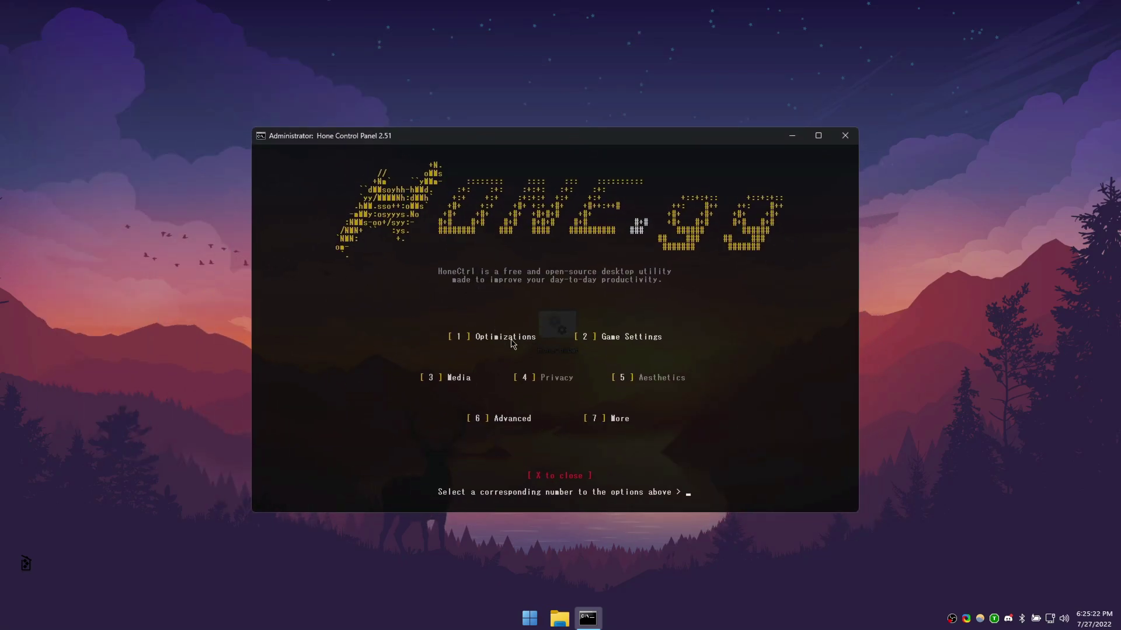
pyautogui.write('1')
pyautogui.press('Return')
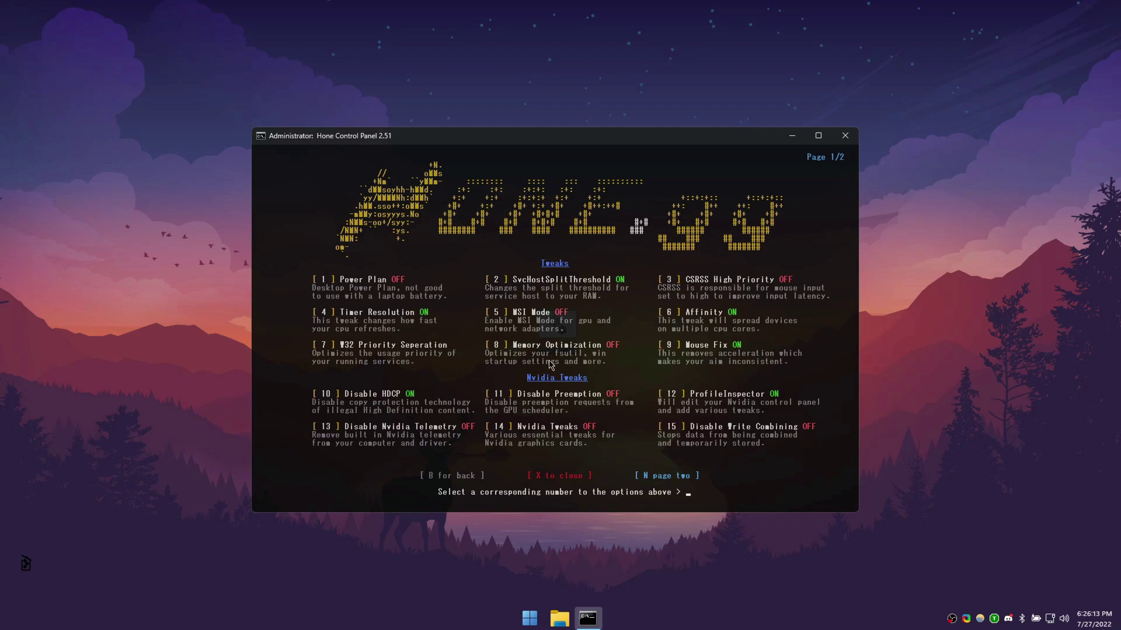
pyautogui.rightClick(1039, 623)
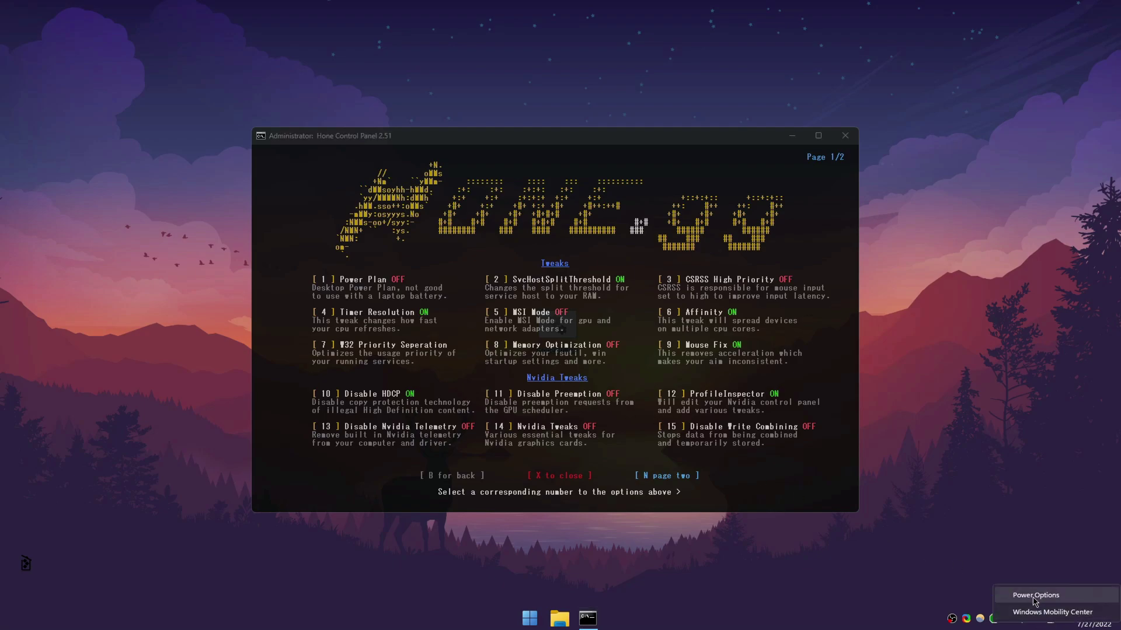
pyautogui.click(832, 623)
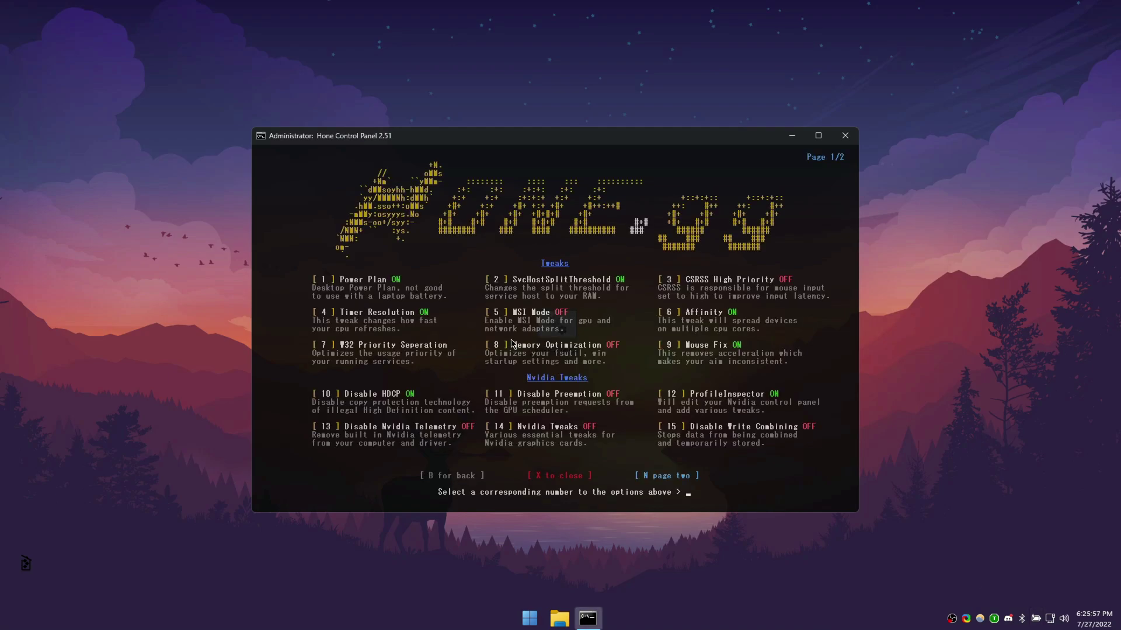
# Step: Toggle Power Plan off with choice 1, then enter 1 again to turn it back on
pyautogui.write('1')
pyautogui.press('Return')
pyautogui.rightClick(1038, 622)
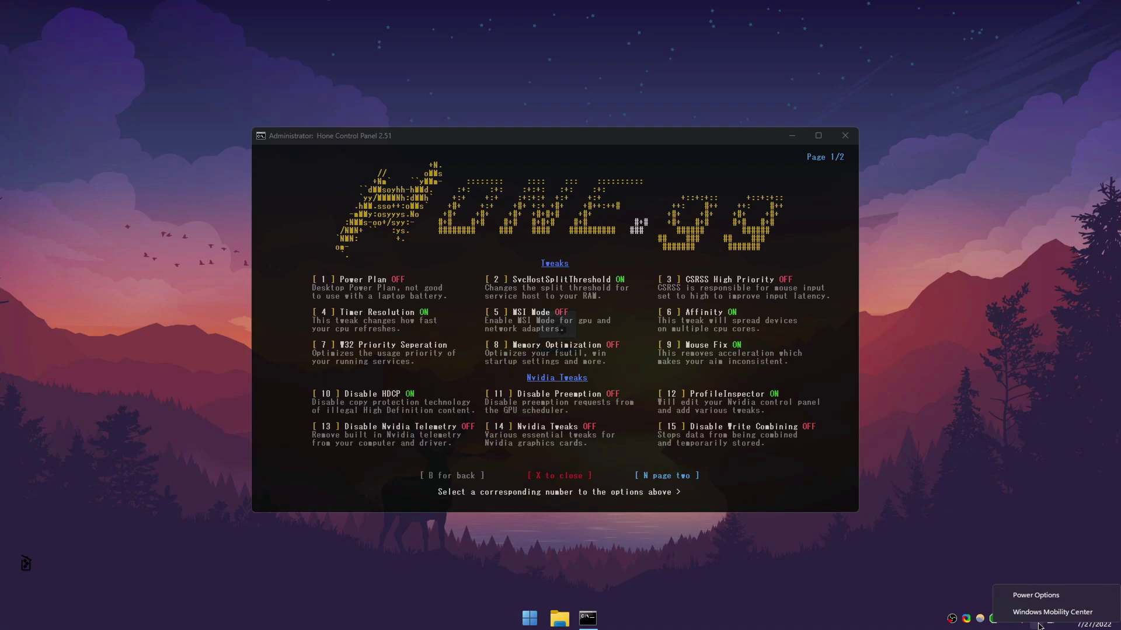
pyautogui.click(874, 601)
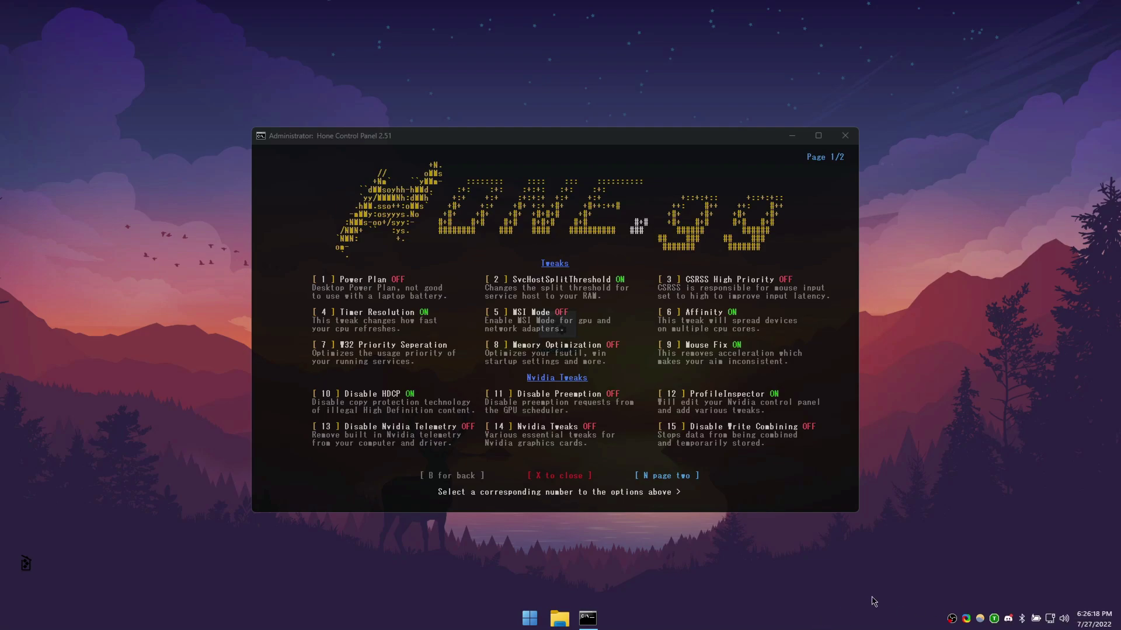
pyautogui.moveTo(1035, 622)
pyautogui.click(689, 498)
pyautogui.write('1')
pyautogui.press('Return')
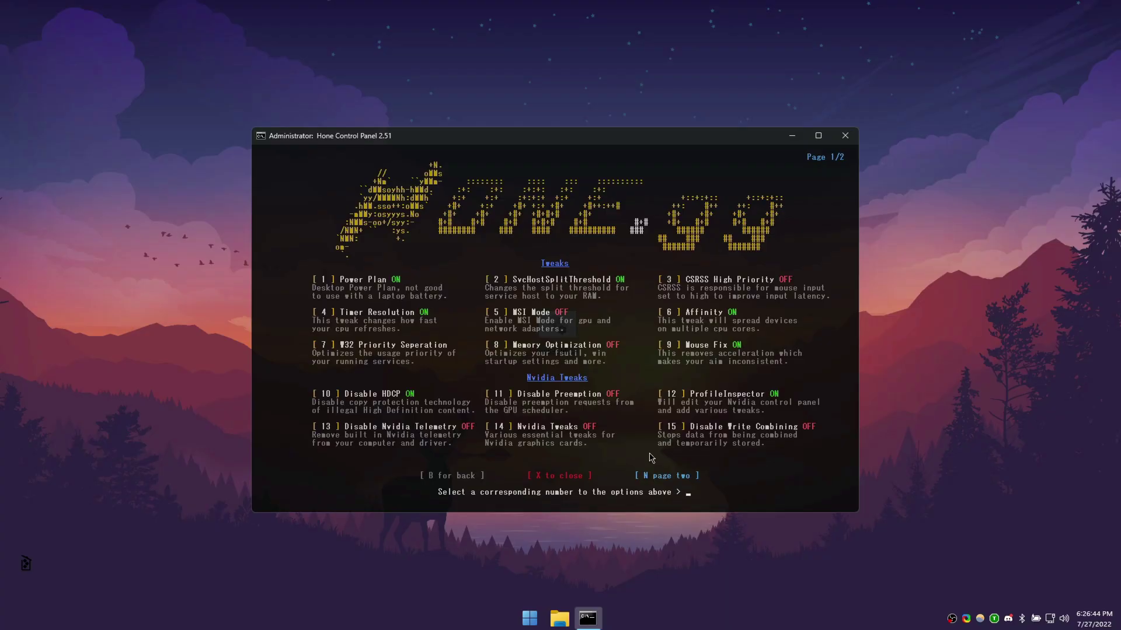
pyautogui.rightClick(530, 621)
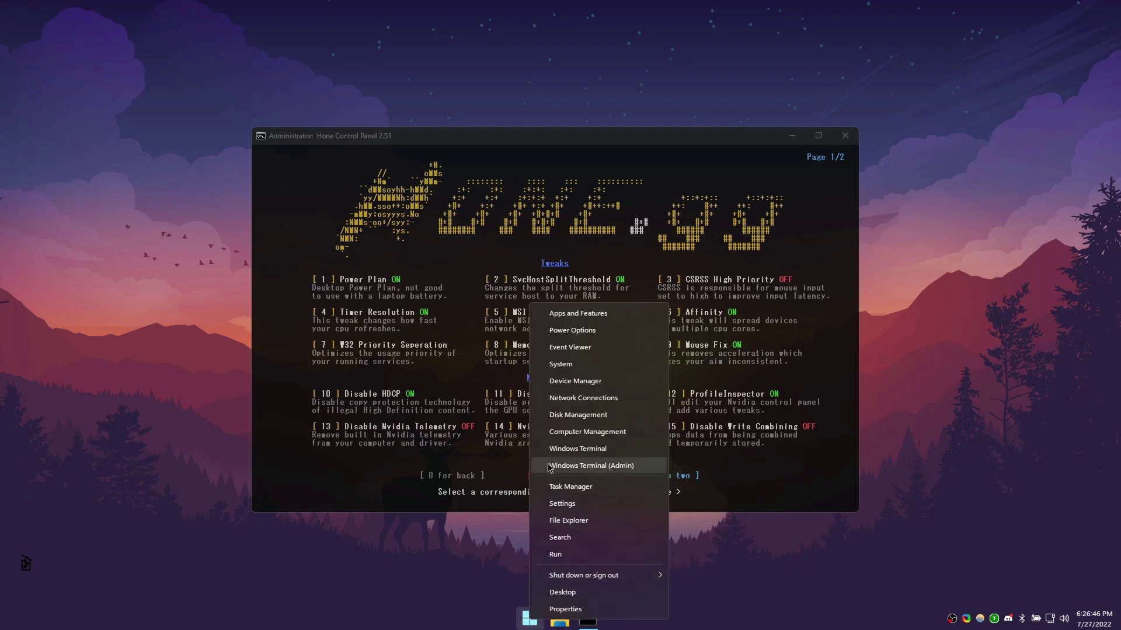
pyautogui.click(560, 384)
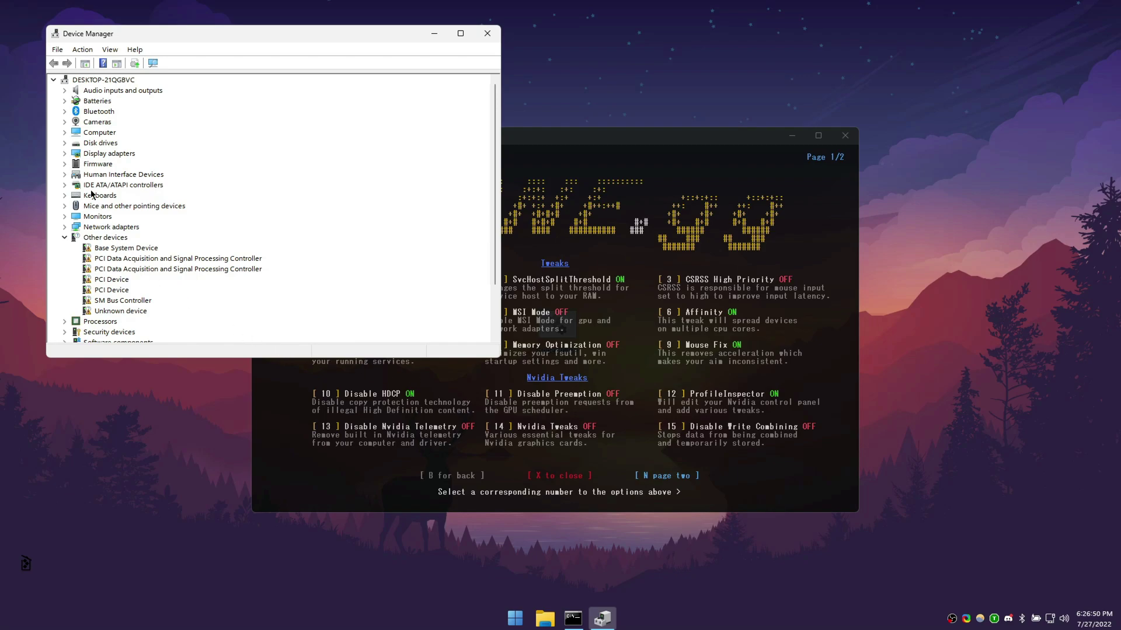
pyautogui.click(65, 154)
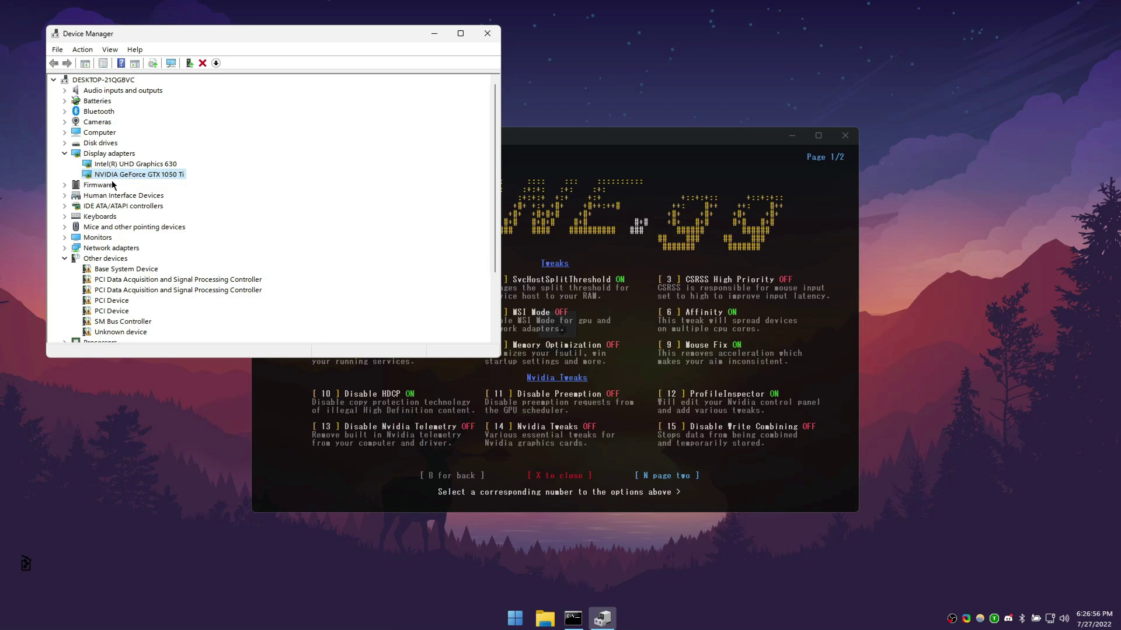
pyautogui.click(488, 33)
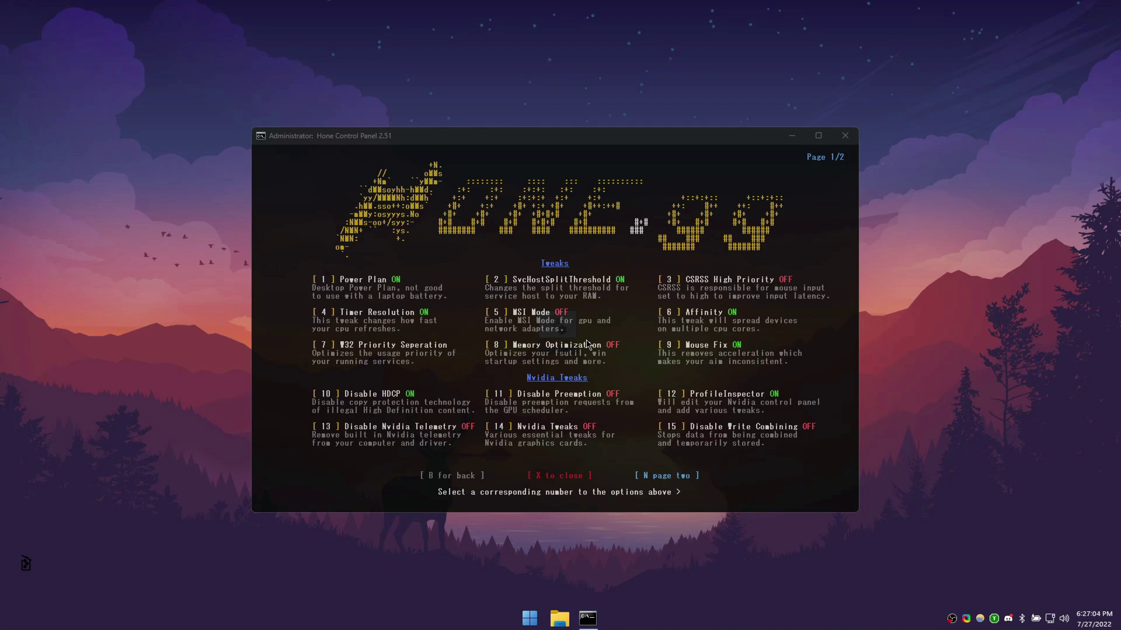
# Step: Go to tweaks page two with n, then enter 4 for Optimize TCP/IP and 6 for Optimize Netsh
pyautogui.click(590, 344)
pyautogui.write('n')
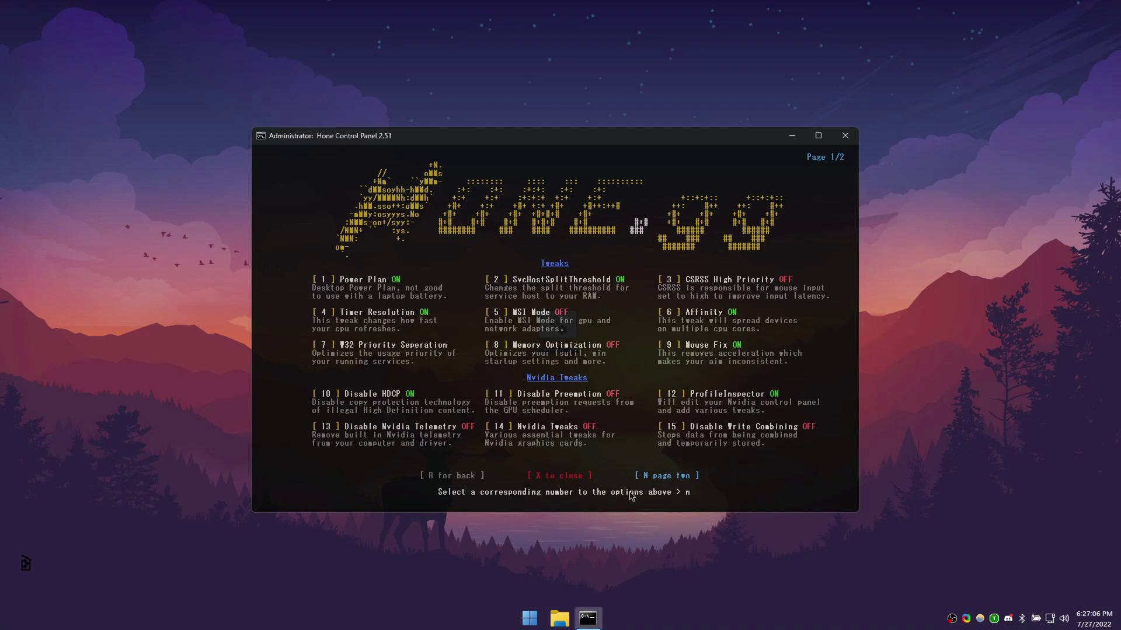
pyautogui.press('Return')
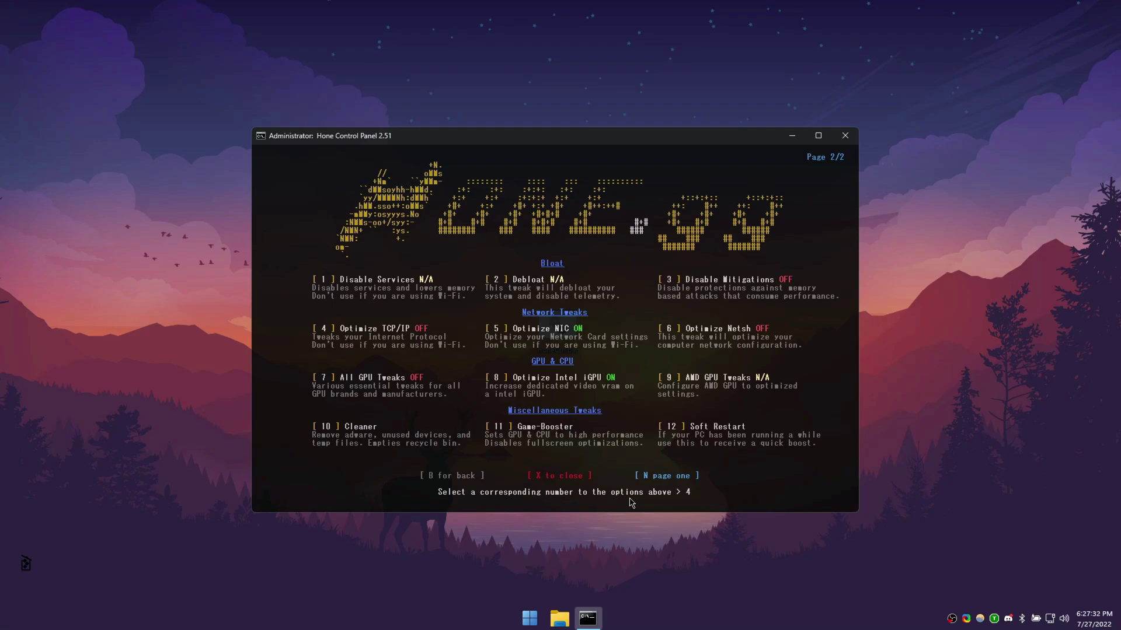
pyautogui.press('Return')
pyautogui.write('6')
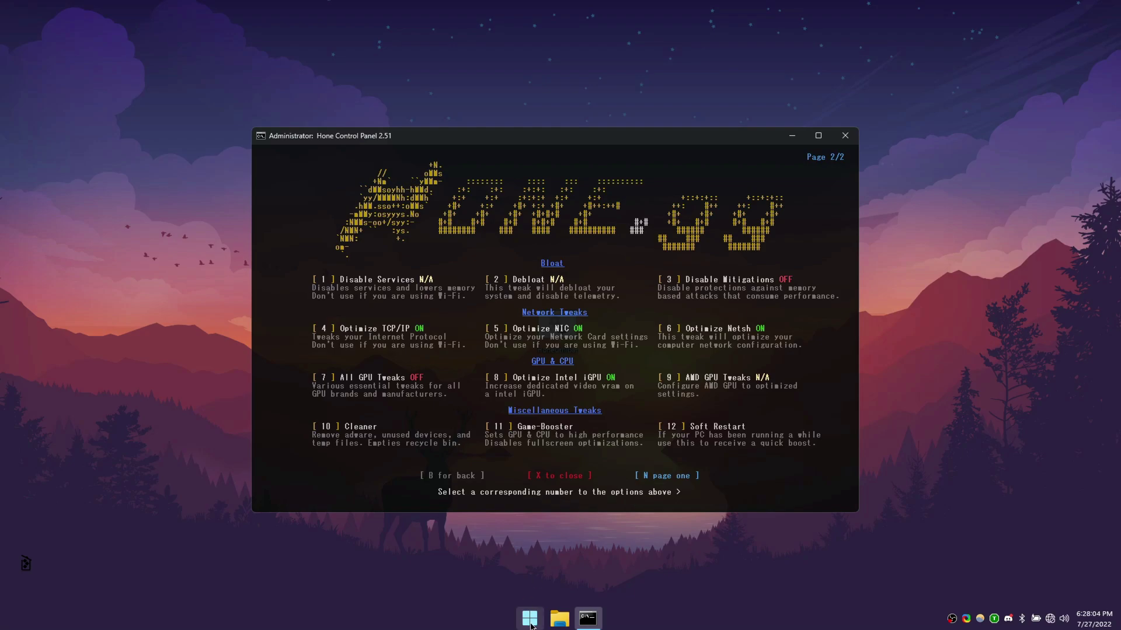
pyautogui.rightClick(529, 618)
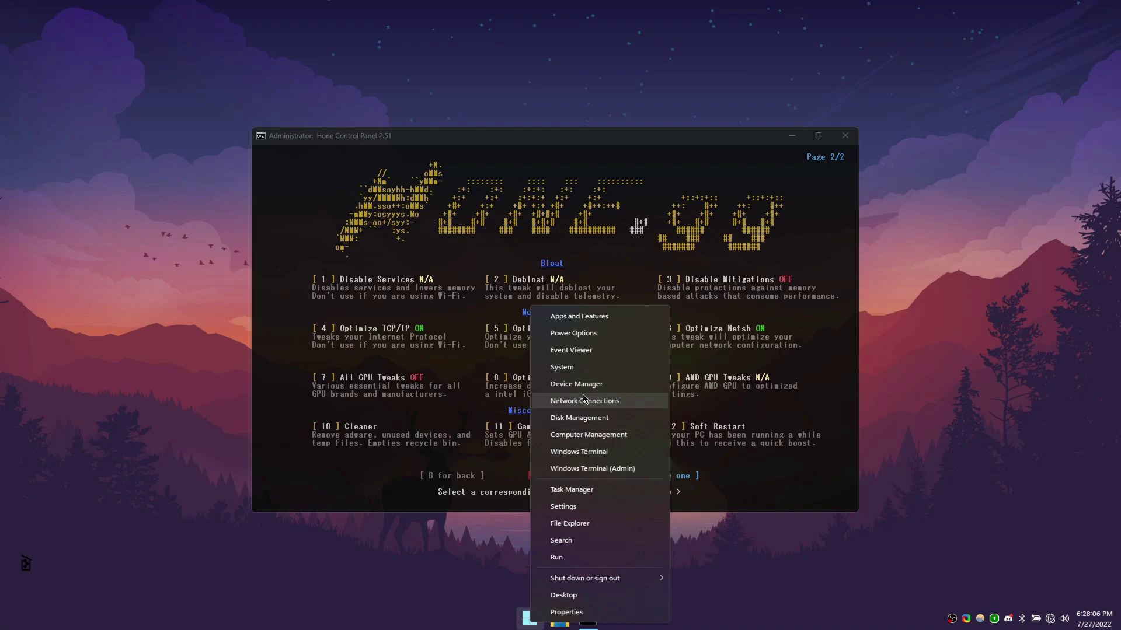
pyautogui.click(578, 383)
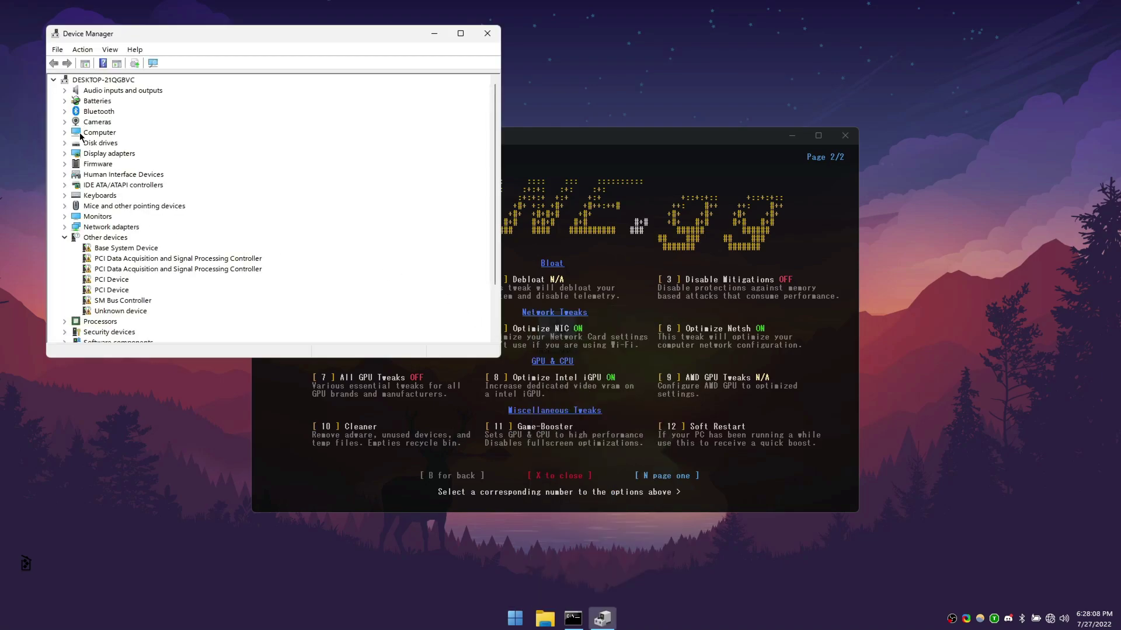
pyautogui.click(64, 153)
pyautogui.click(106, 166)
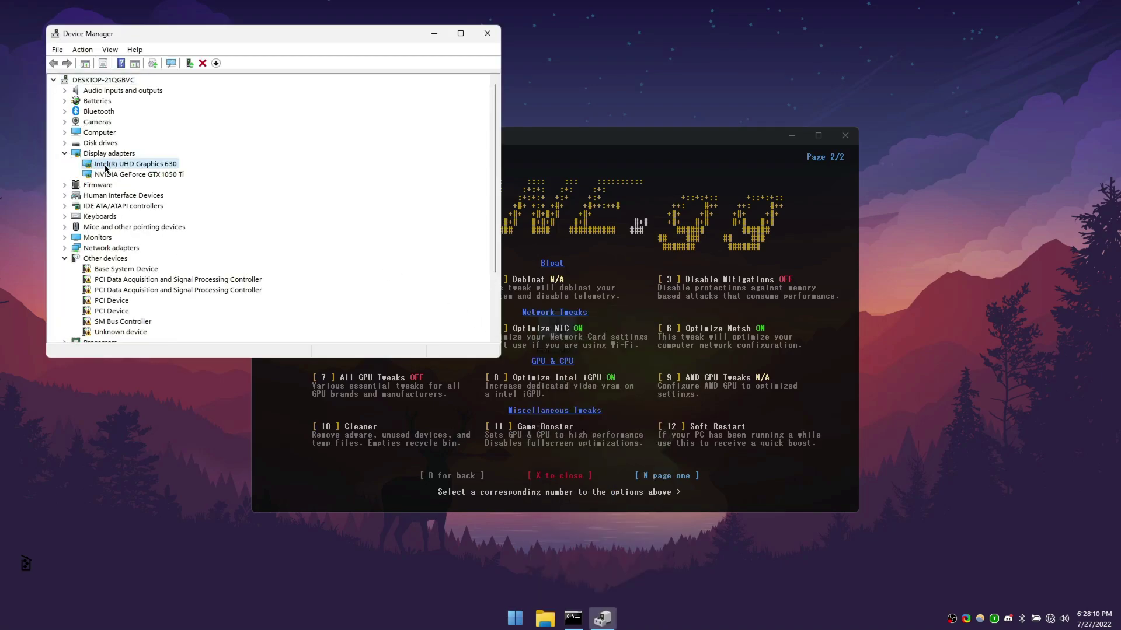
pyautogui.click(487, 34)
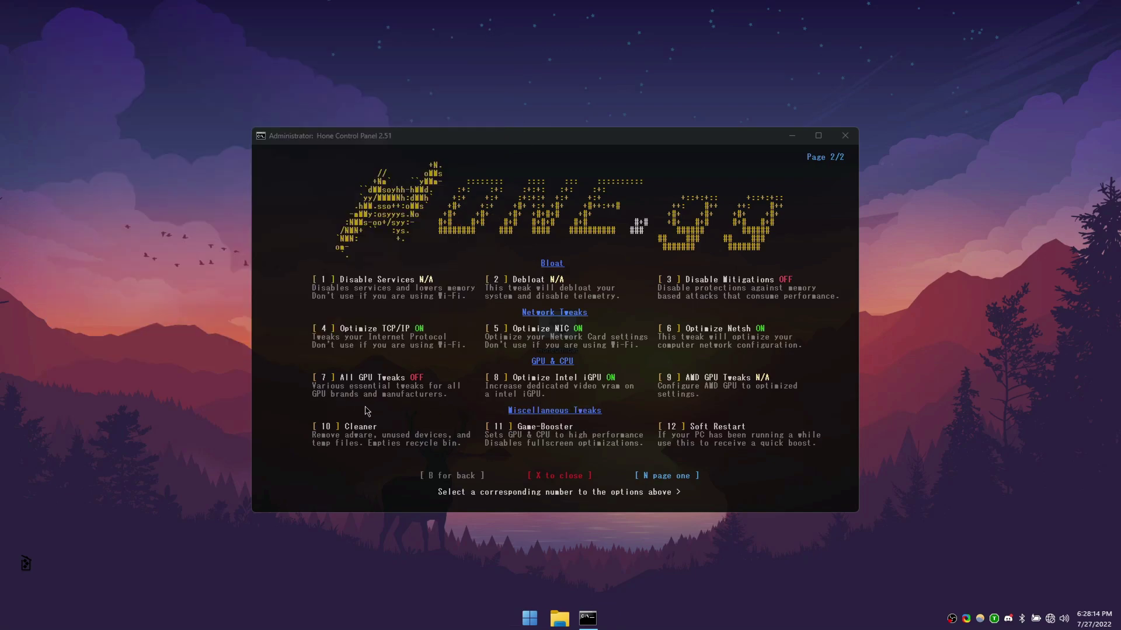
pyautogui.click(647, 497)
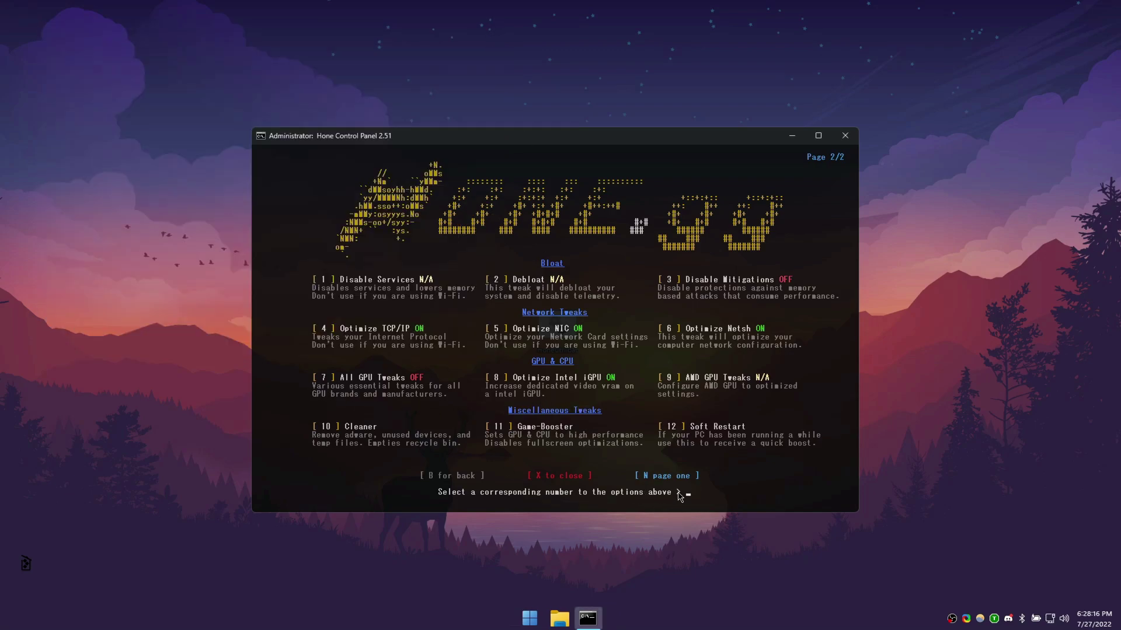
# Step: Enable All GPU Tweaks with choice 7, then enter b to go back
pyautogui.write('7')
pyautogui.press('Return')
pyautogui.write('b')
pyautogui.press('Return')
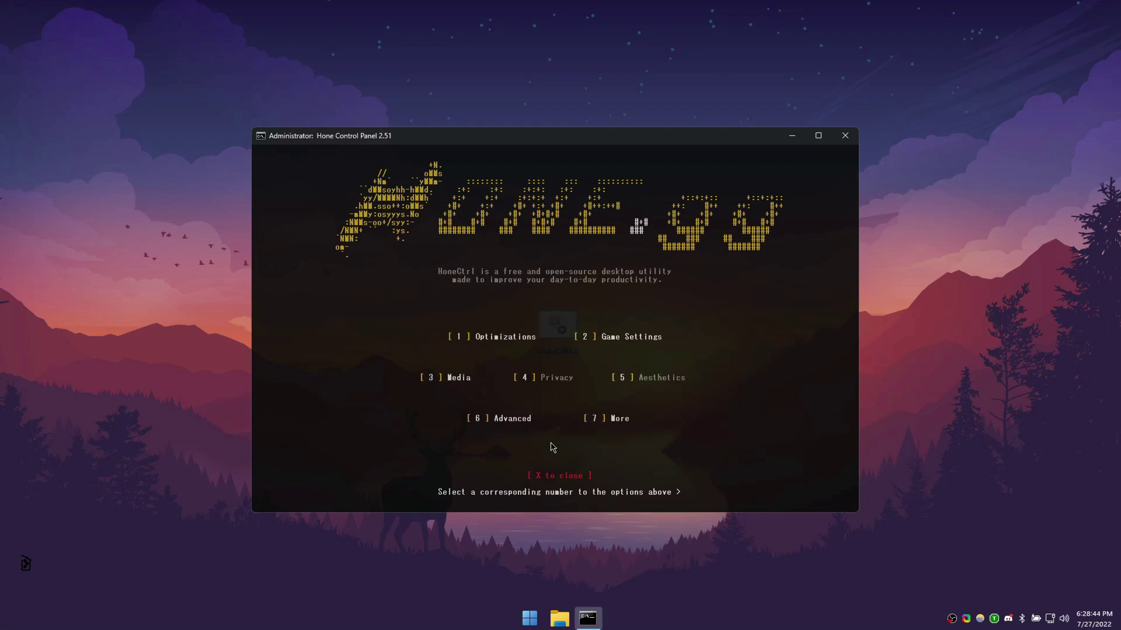
# Step: Open Game Settings with 2, choose Minecraft (1) and apply version option 2
pyautogui.write('2')
pyautogui.press('Return')
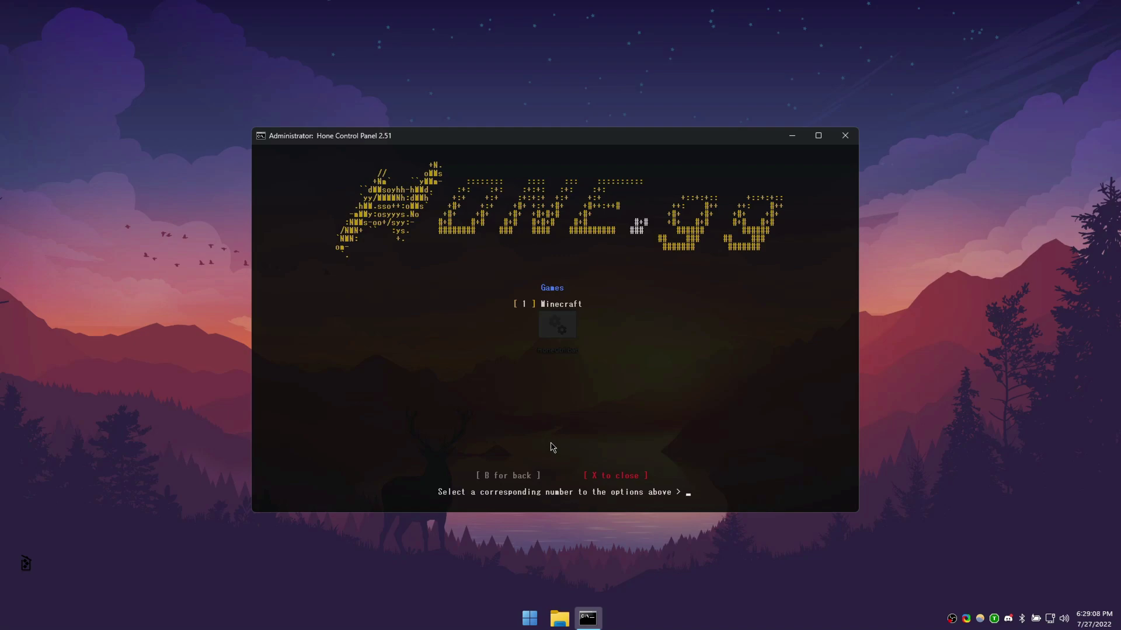
pyautogui.press('1')
pyautogui.press('2')
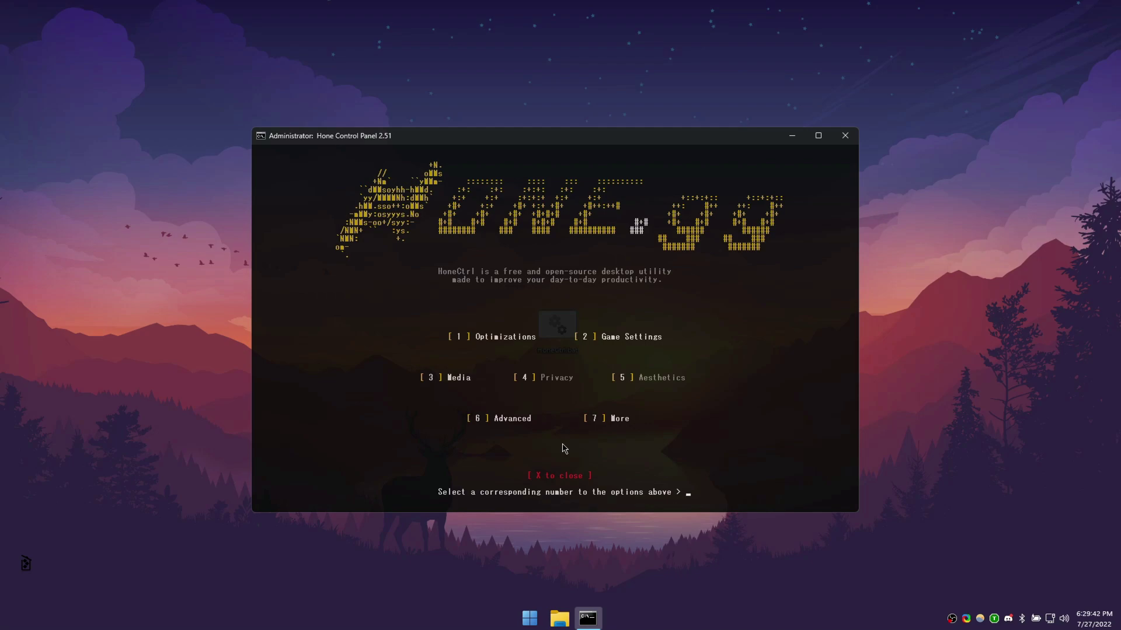
# Step: Enter 3 at the main menu to show the OBS, FFmpeg, Blur and Vegas media options
pyautogui.write('3')
pyautogui.press('Return')
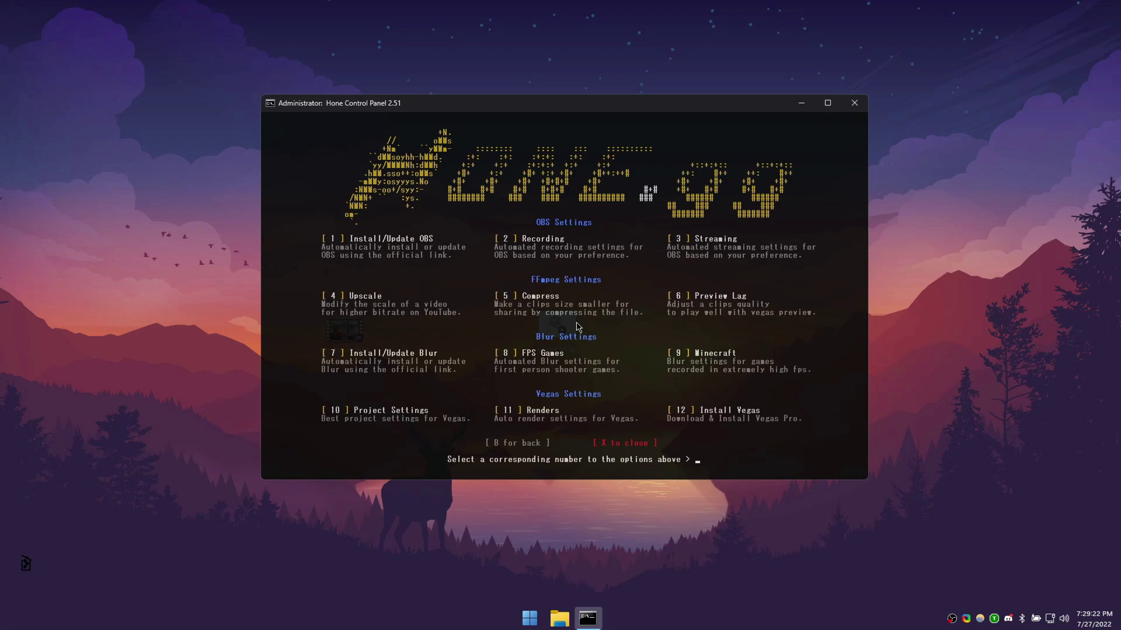
# Step: Run HoneCtrl's 4k upscale option (4, then 1) on the Me dancin.mp4 video
pyautogui.write('4')
pyautogui.press('Return')
pyautogui.moveTo(383, 111); pyautogui.dragTo(524, 117)
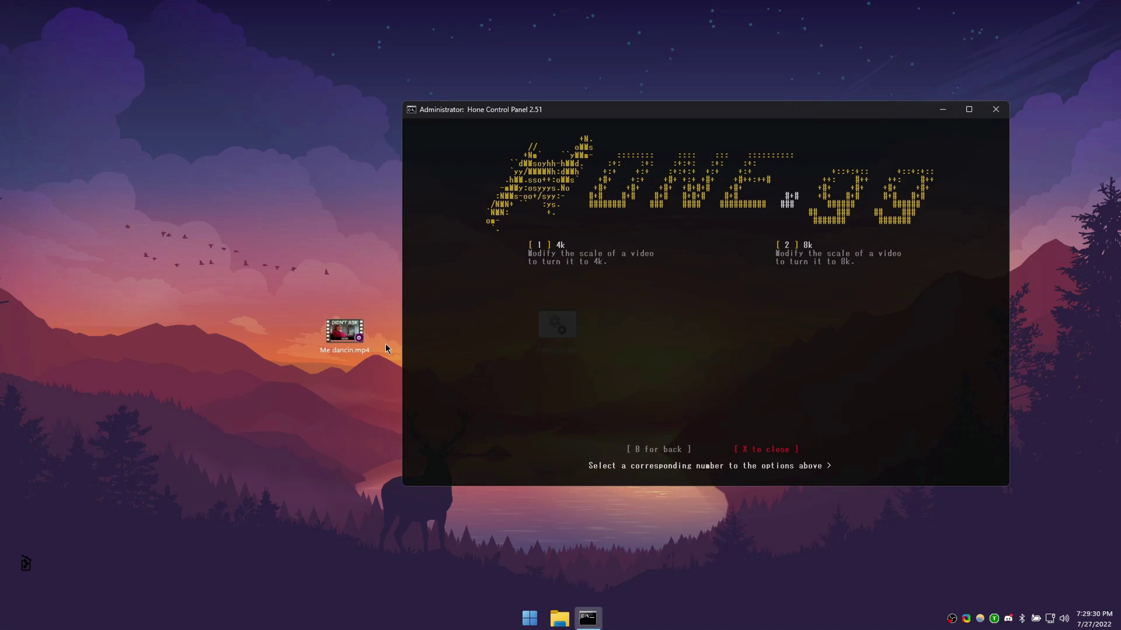
pyautogui.press('Return')
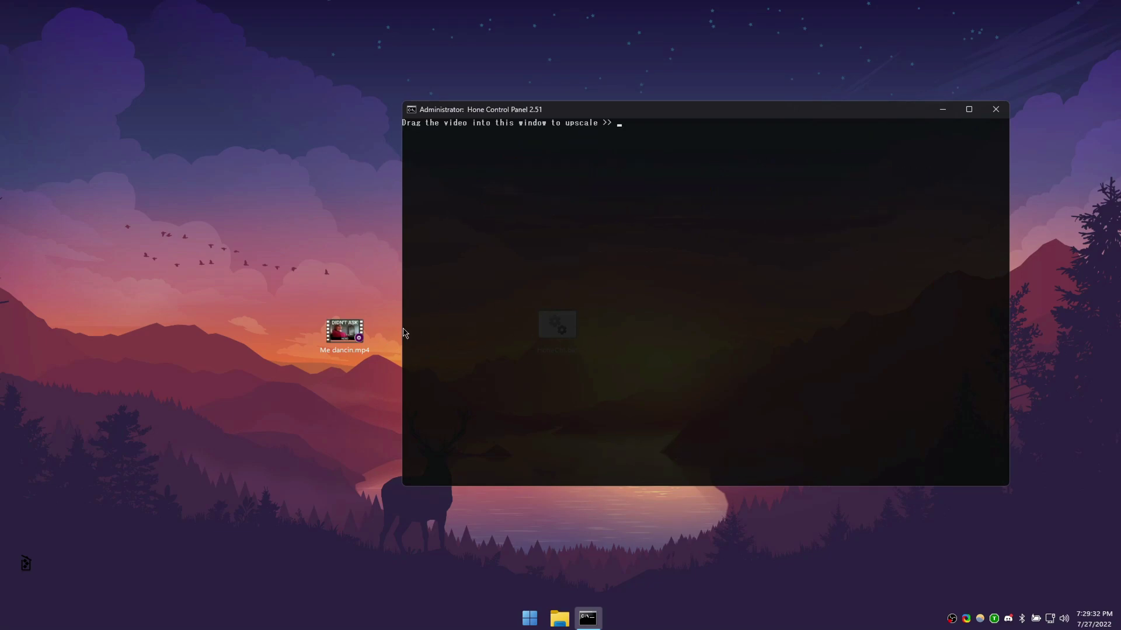
pyautogui.moveTo(344, 331); pyautogui.dragTo(557, 305)
pyautogui.press('Return')
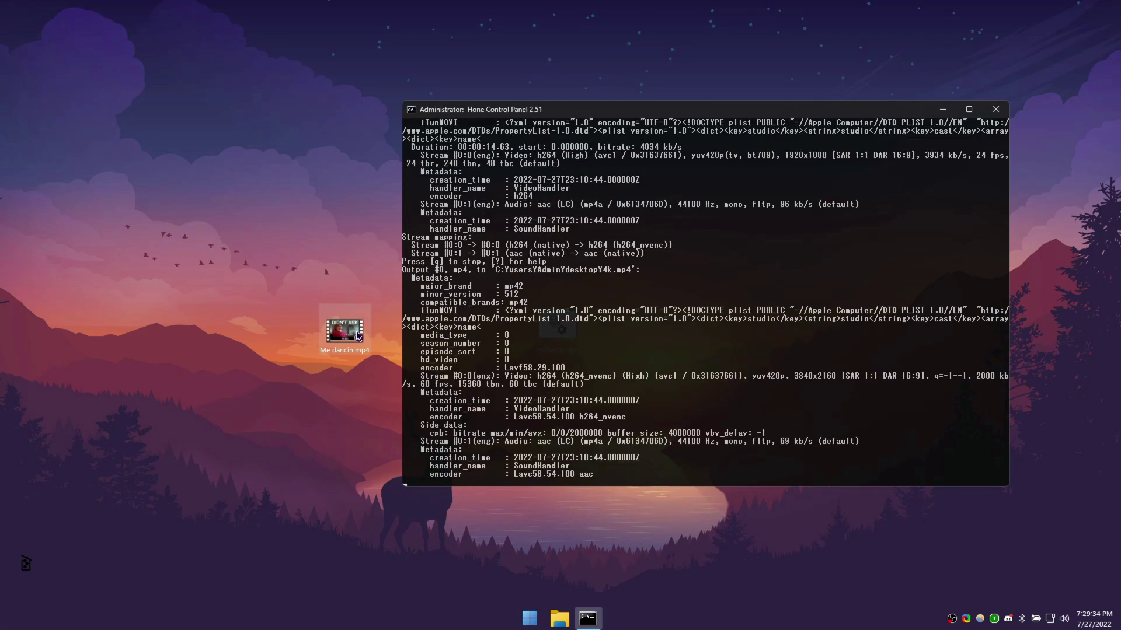
# Step: Preview the original Me dancin.mp4, then place 4k.mp4 beside it on the desktop
pyautogui.click(349, 331)
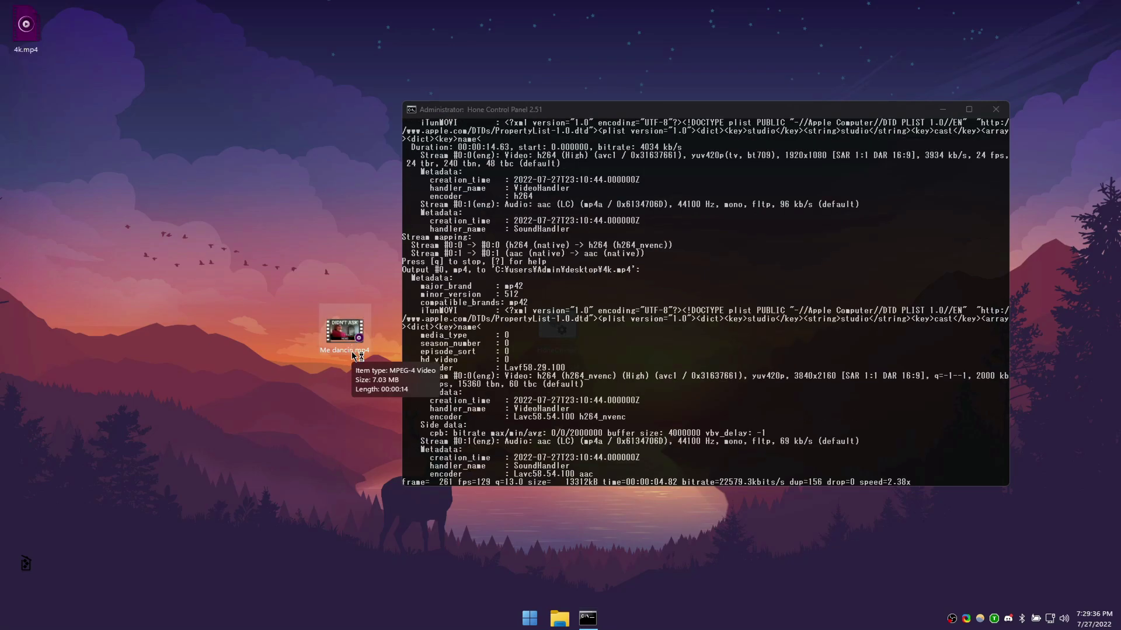
pyautogui.doubleClick(349, 330)
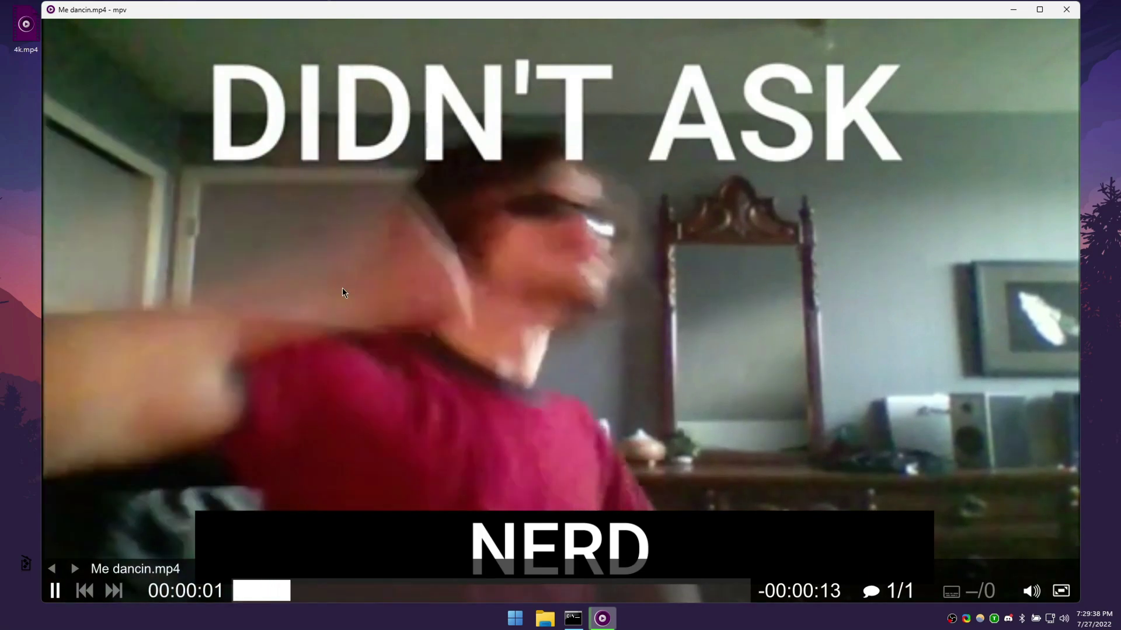
pyautogui.click(1076, 9)
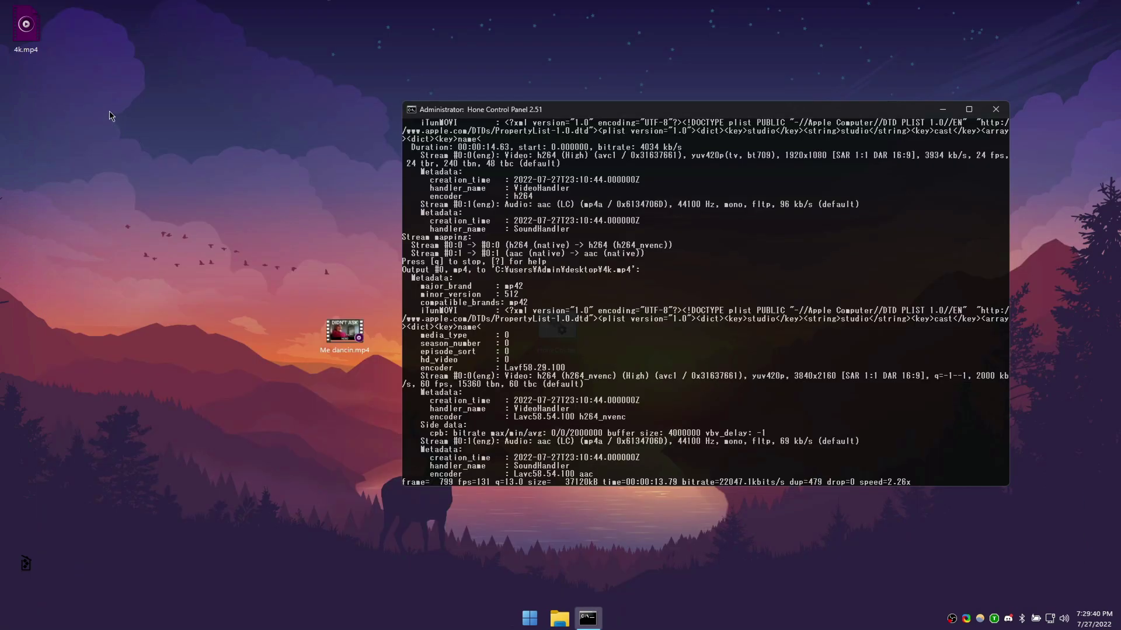
pyautogui.moveTo(26, 25); pyautogui.dragTo(239, 331)
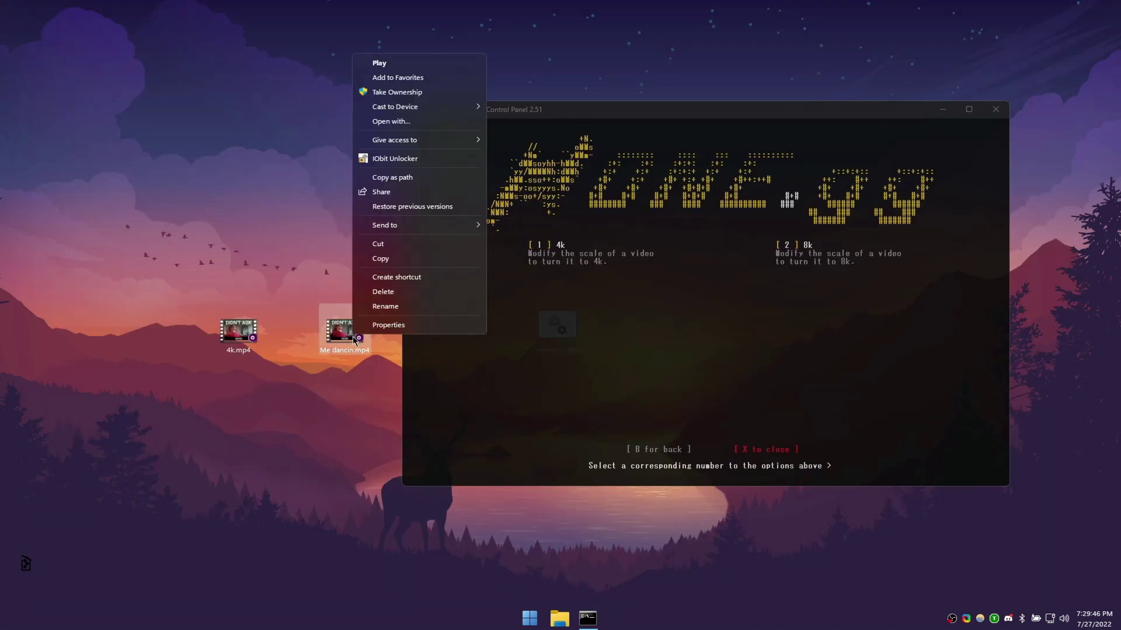
# Step: Open the Properties windows of Me dancin.mp4 and 4k.mp4 side by side
pyautogui.click(389, 322)
pyautogui.rightClick(259, 335)
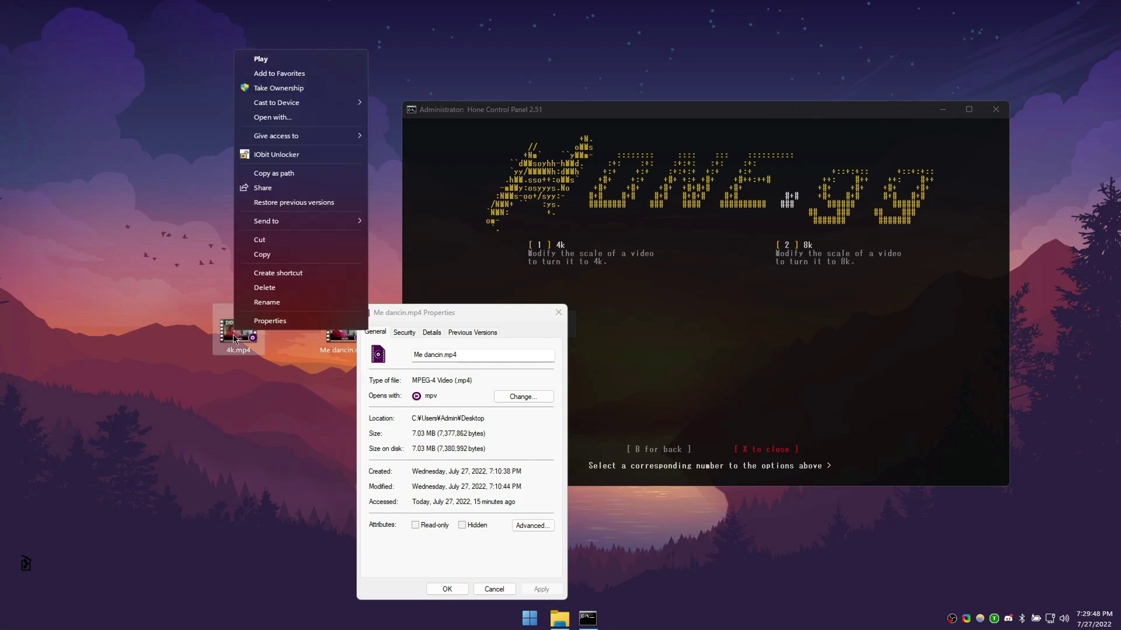
pyautogui.click(236, 338)
pyautogui.moveTo(309, 309); pyautogui.dragTo(217, 305)
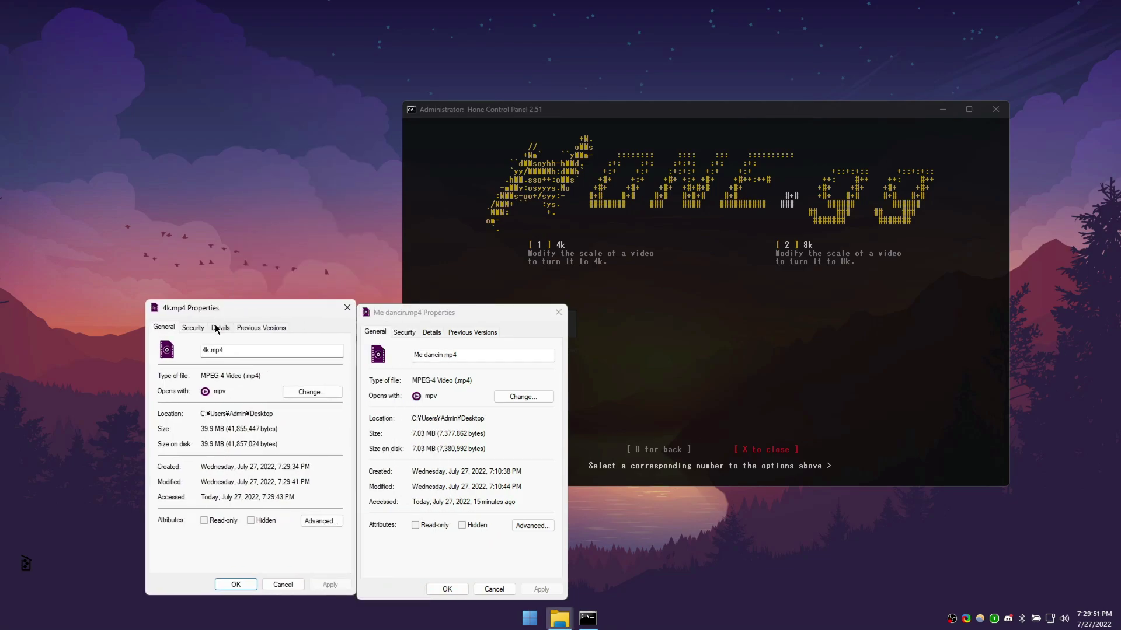
# Step: Compare Details frame sizes: 4k.mp4 at 3840×2160 versus Me dancin.mp4 at 1920×1080
pyautogui.click(220, 328)
pyautogui.click(239, 464)
pyautogui.click(432, 332)
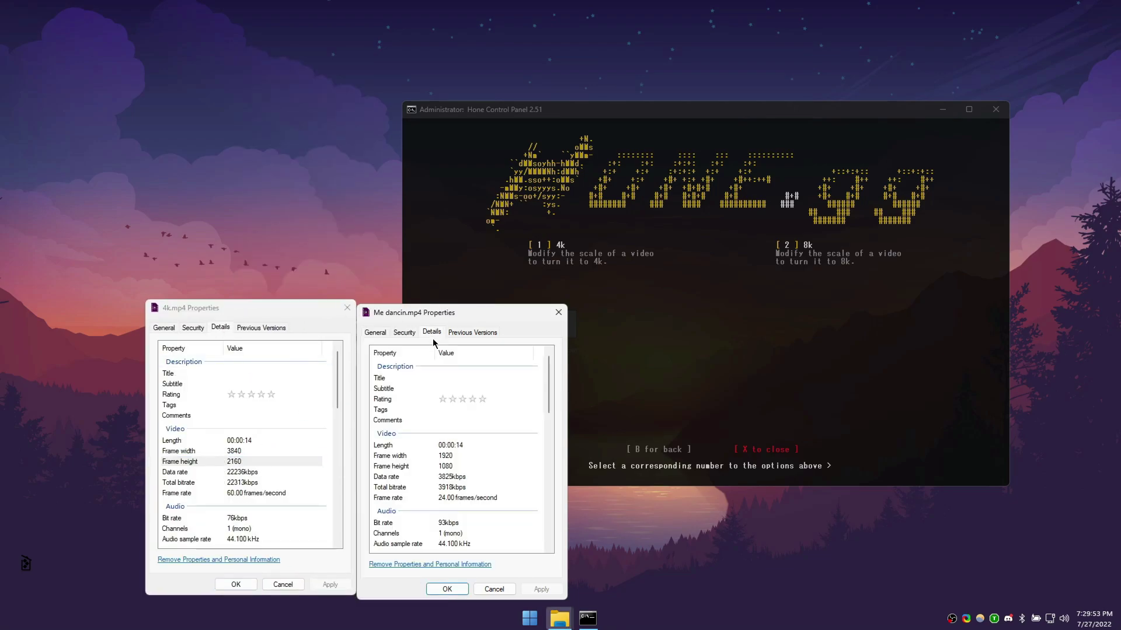
pyautogui.click(448, 466)
pyautogui.click(221, 451)
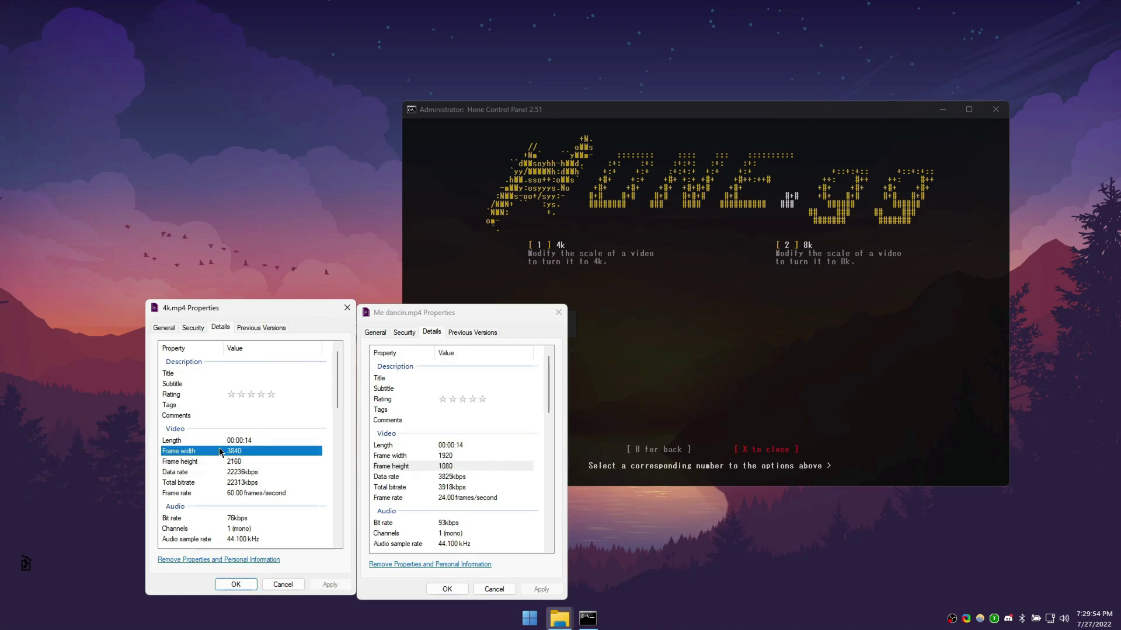
pyautogui.click(449, 456)
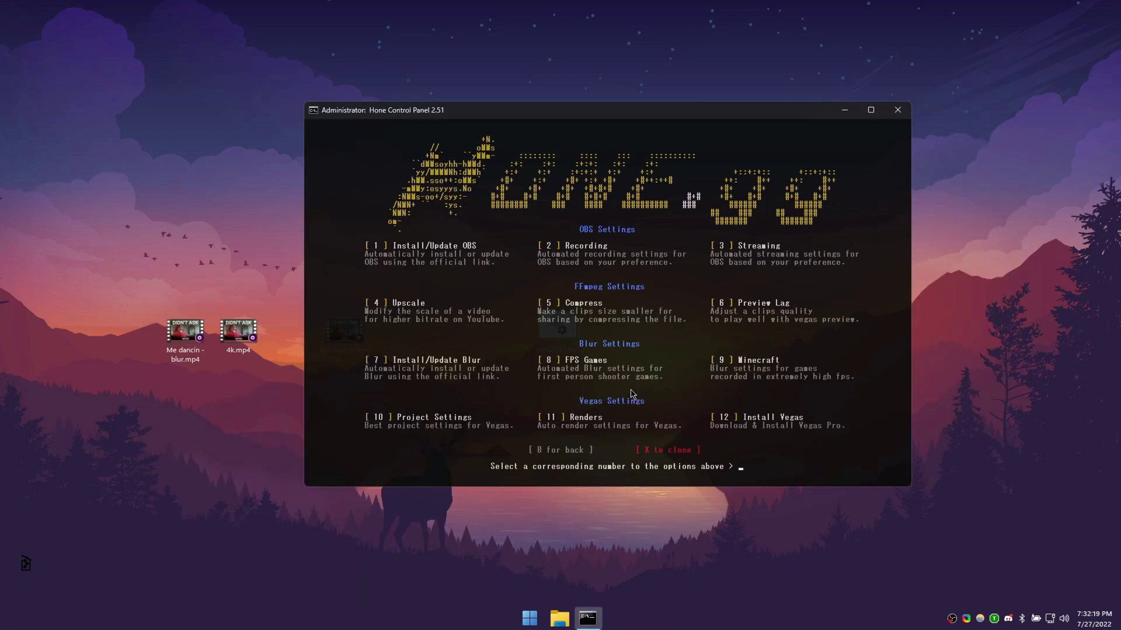
# Step: View the Install Vegas page (option 12) with Vegas Pro and DaVinci Resolve, then back out twice
pyautogui.write('12')
pyautogui.press('Return')
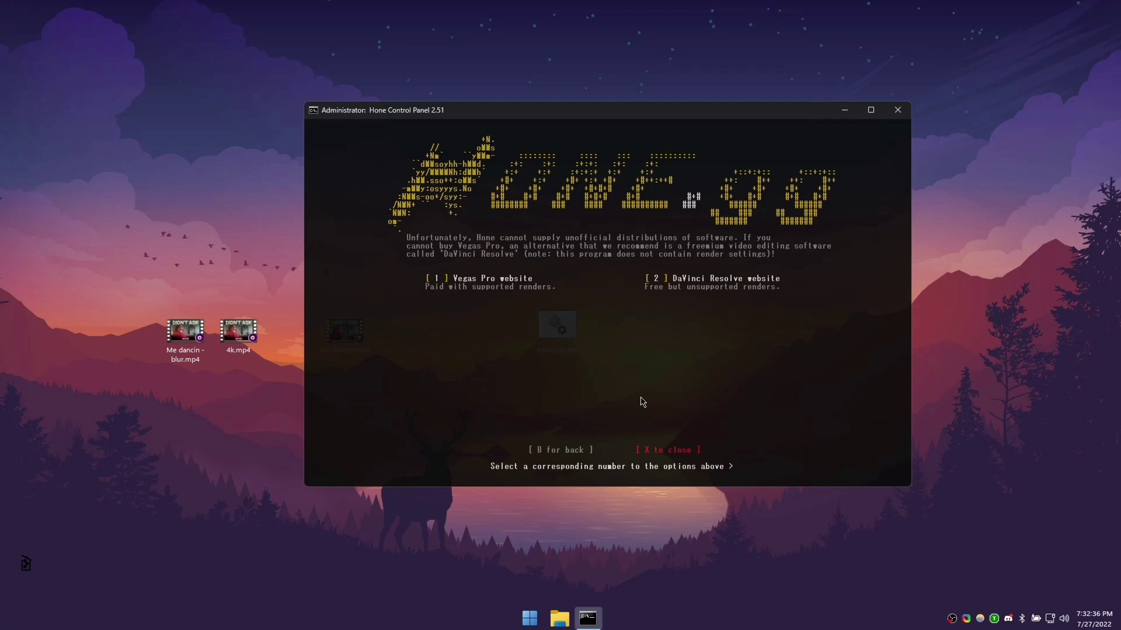
pyautogui.write('b')
pyautogui.press('Return')
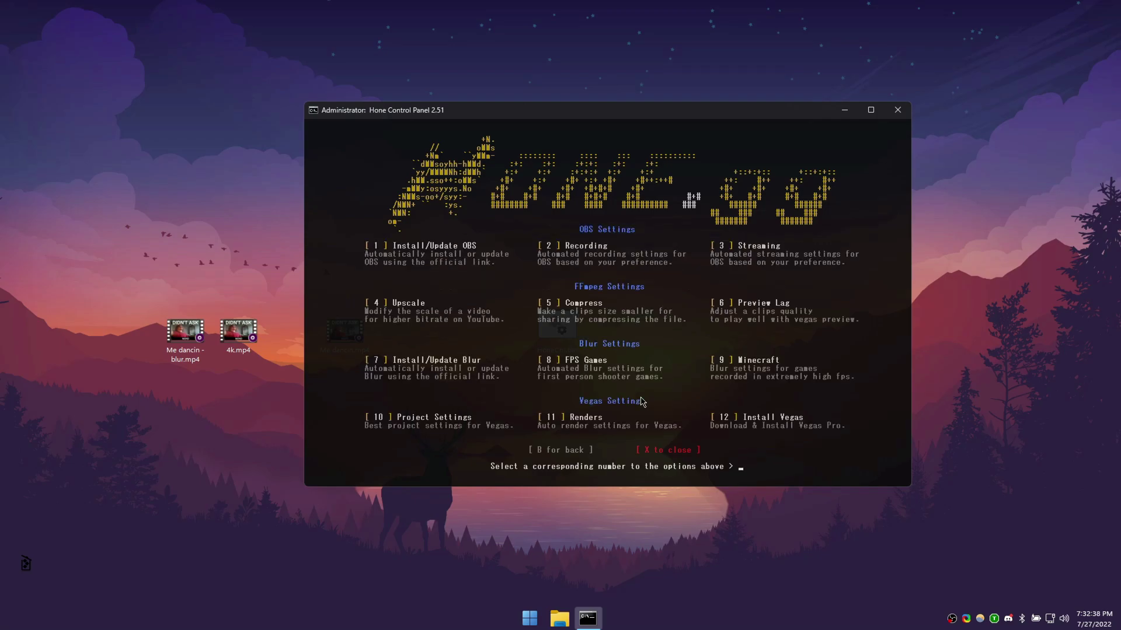
pyautogui.write('b')
pyautogui.press('Return')
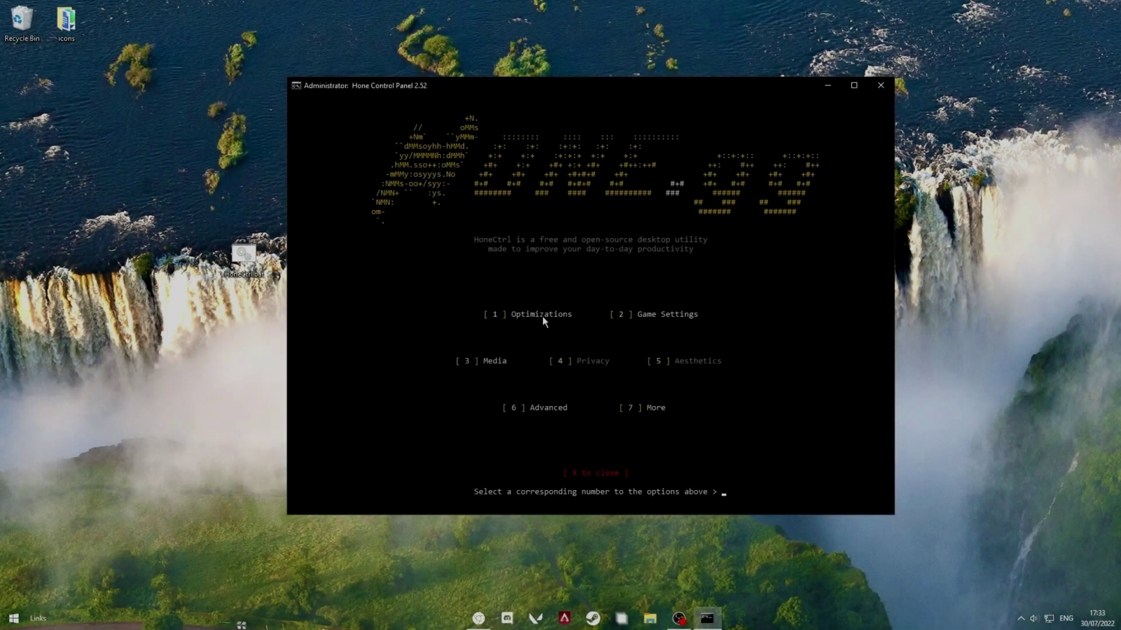
# Step: View the OBS Quality, Optimal and Performance presets via Media (3) > Recording (2), then go back
pyautogui.write('3')
pyautogui.press('Return')
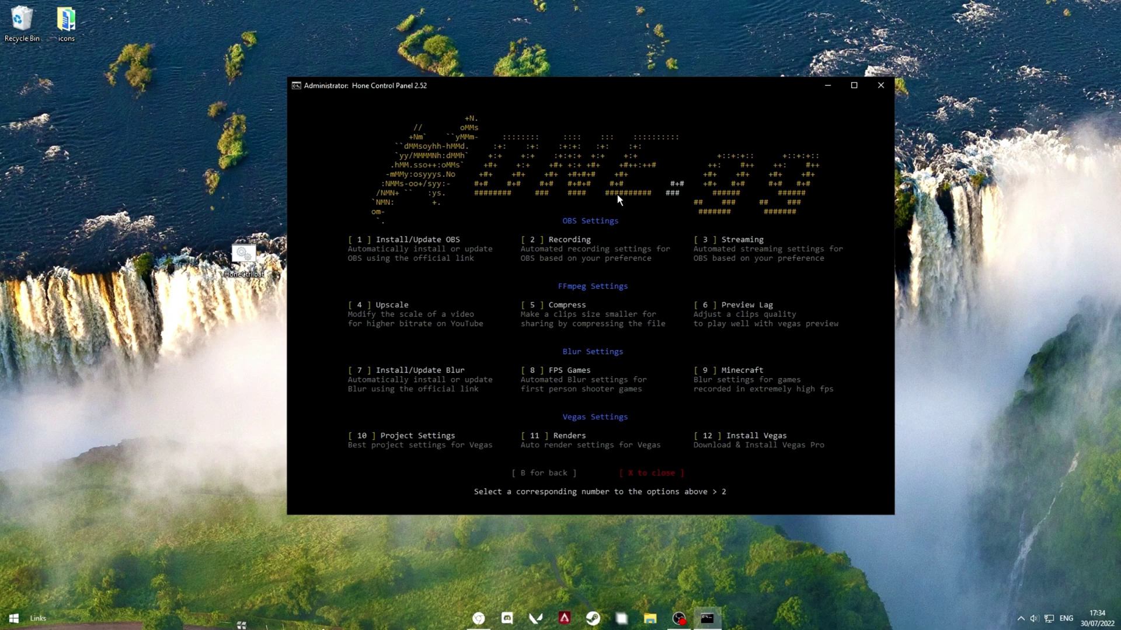
pyautogui.write('2')
pyautogui.press('Return')
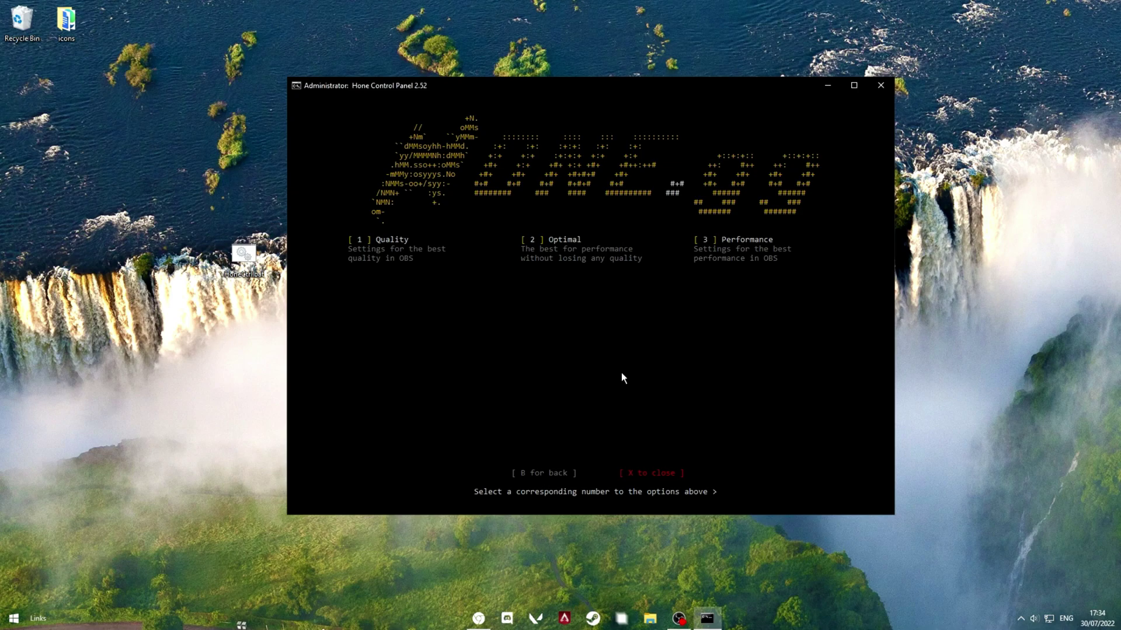
pyautogui.press('b')
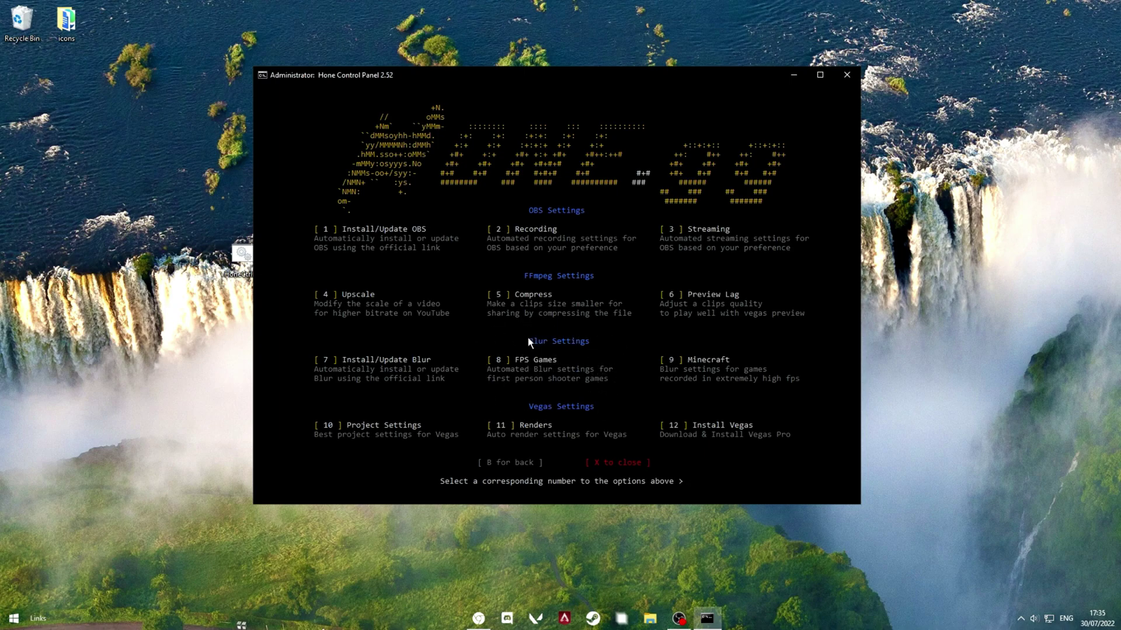
# Step: Start the FPS Games (8) 240+ FPS blur preset until it asks for a file, then back out
pyautogui.write('8')
pyautogui.press('Return')
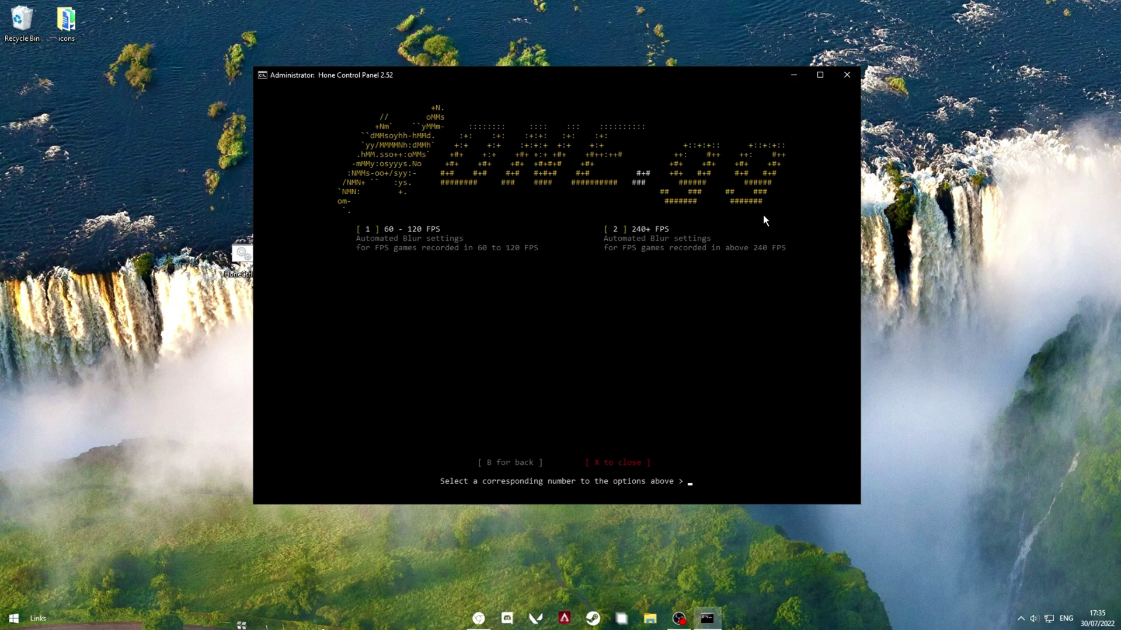
pyautogui.write('2')
pyautogui.press('Return')
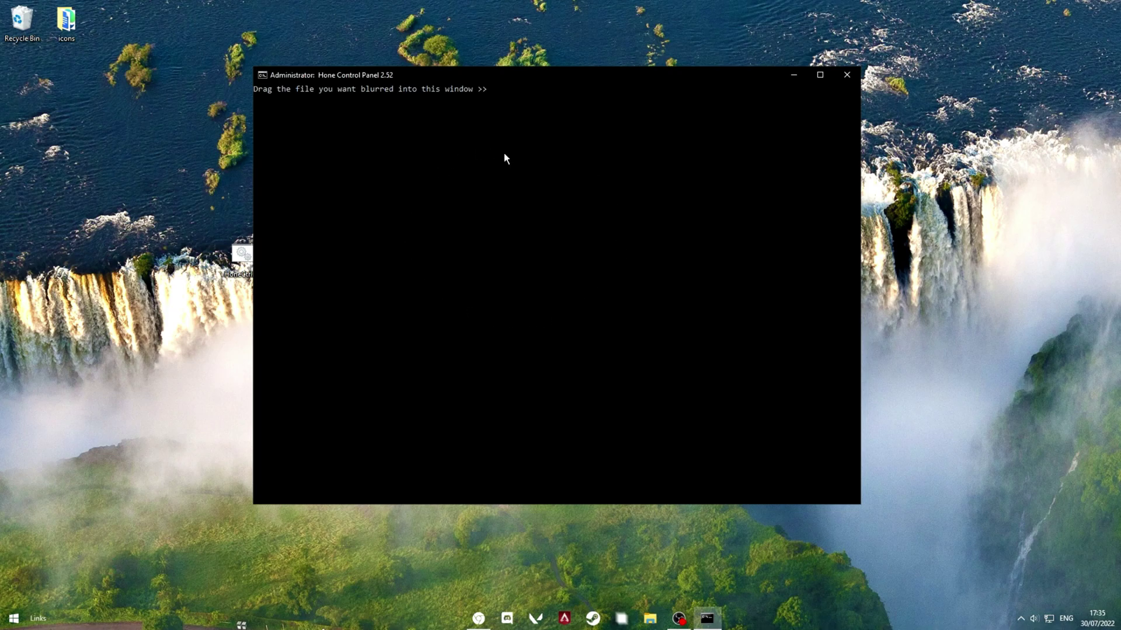
pyautogui.press('Return')
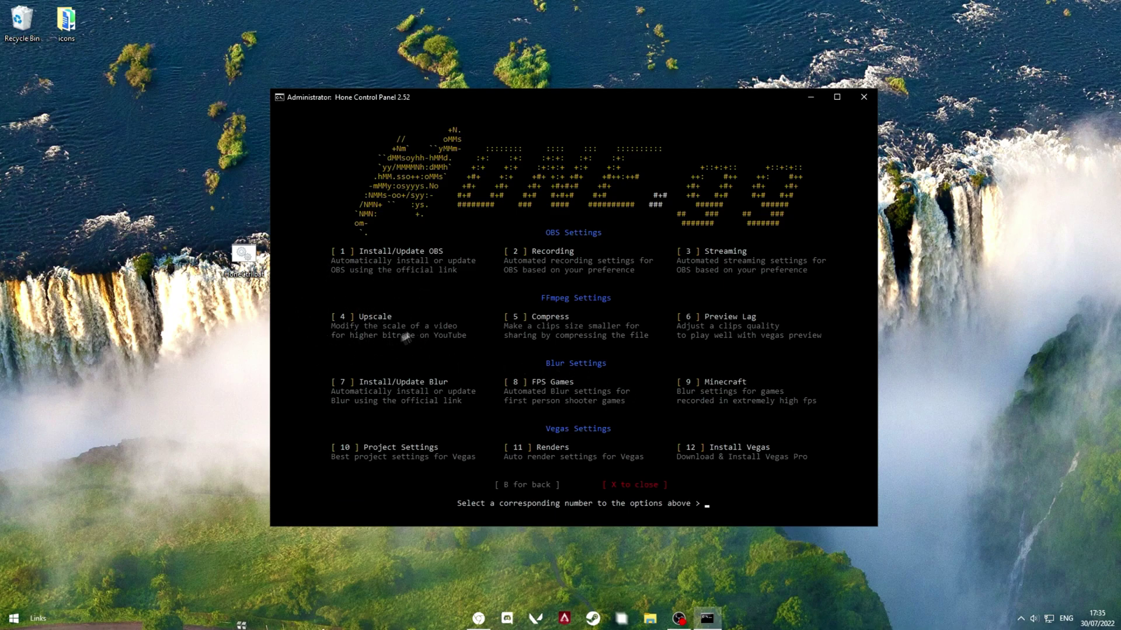
# Step: Choose Upscale (4) and its 4k option so HoneCtrl prompts for a video file
pyautogui.write('4')
pyautogui.press('Return')
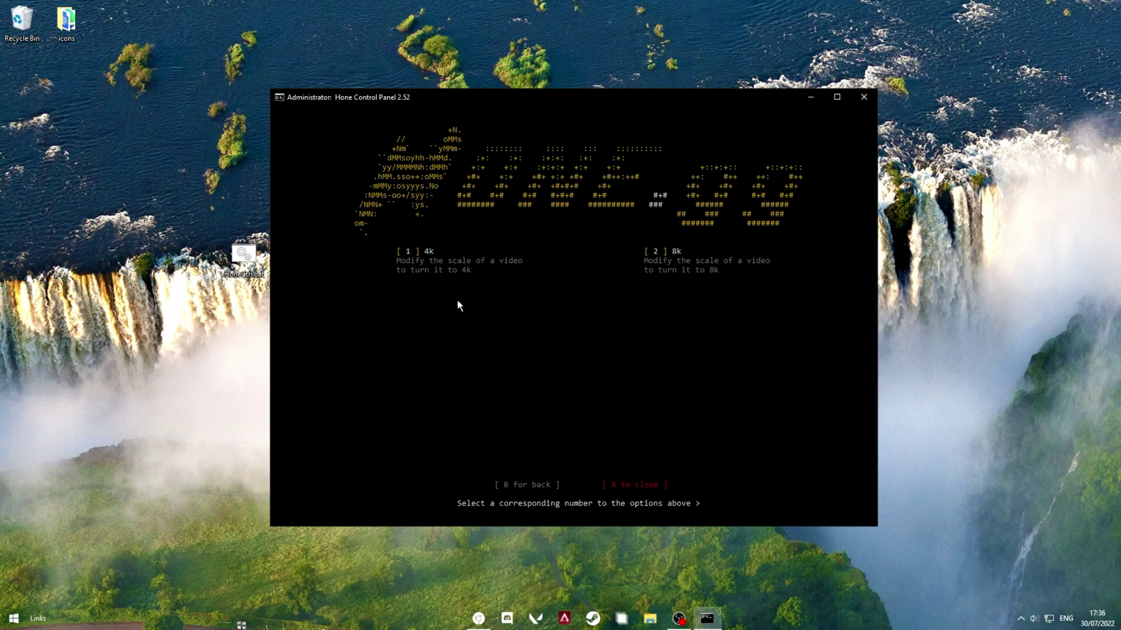
pyautogui.press('Return')
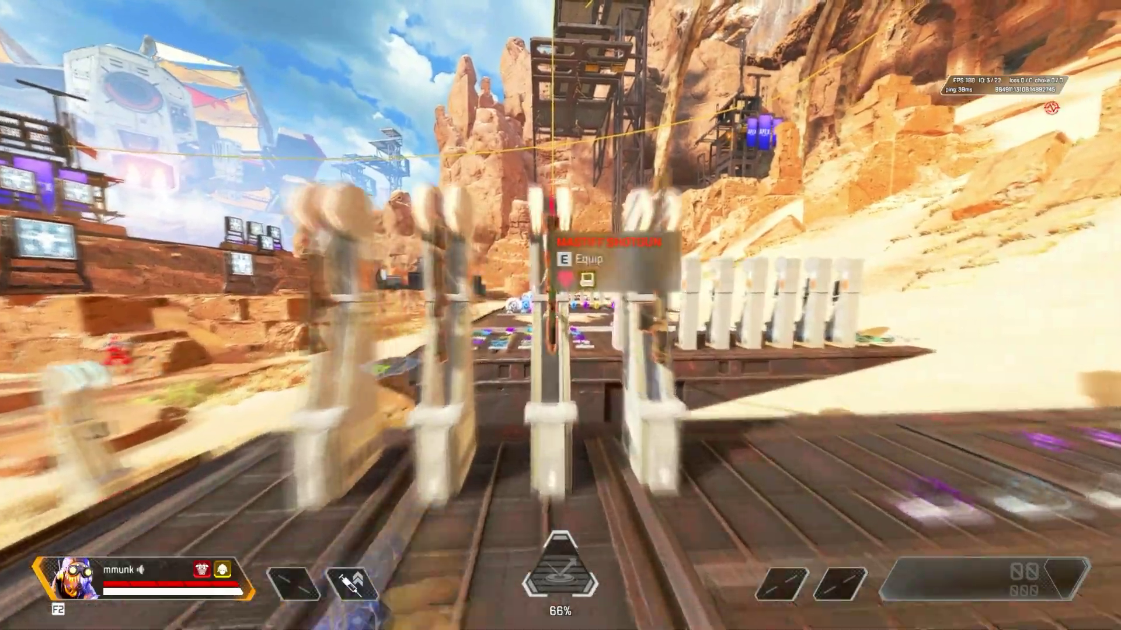
# Step: Equip the Mastiff, empty it into the target dummy, reload, stim and keep firing while moving
pyautogui.press('e')
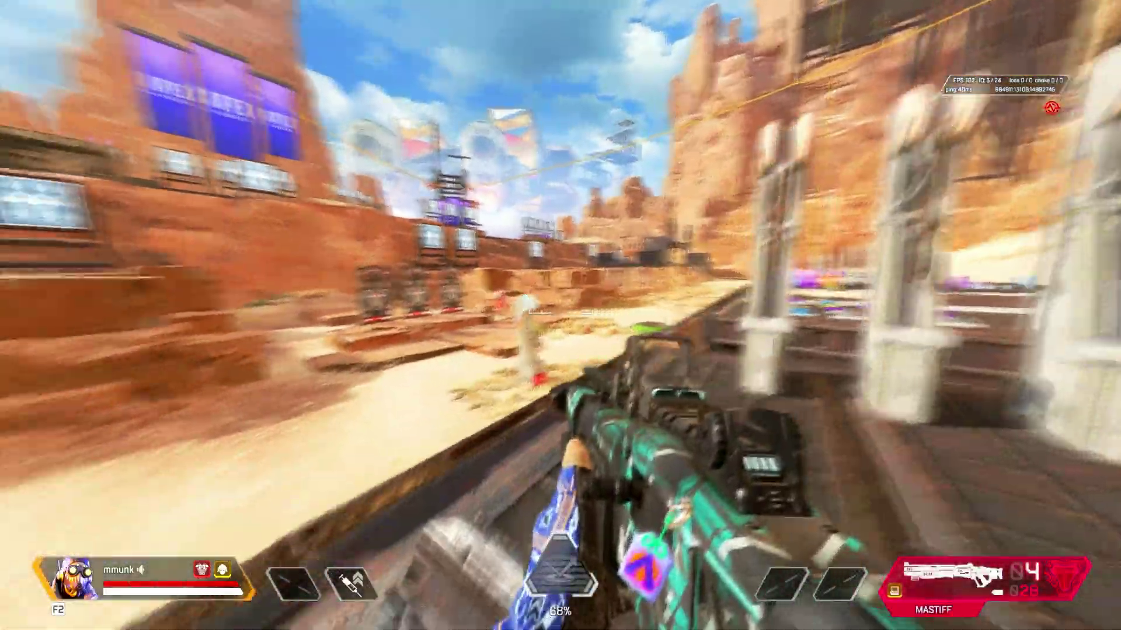
pyautogui.rightClick(561, 315)
pyautogui.click(561, 315)
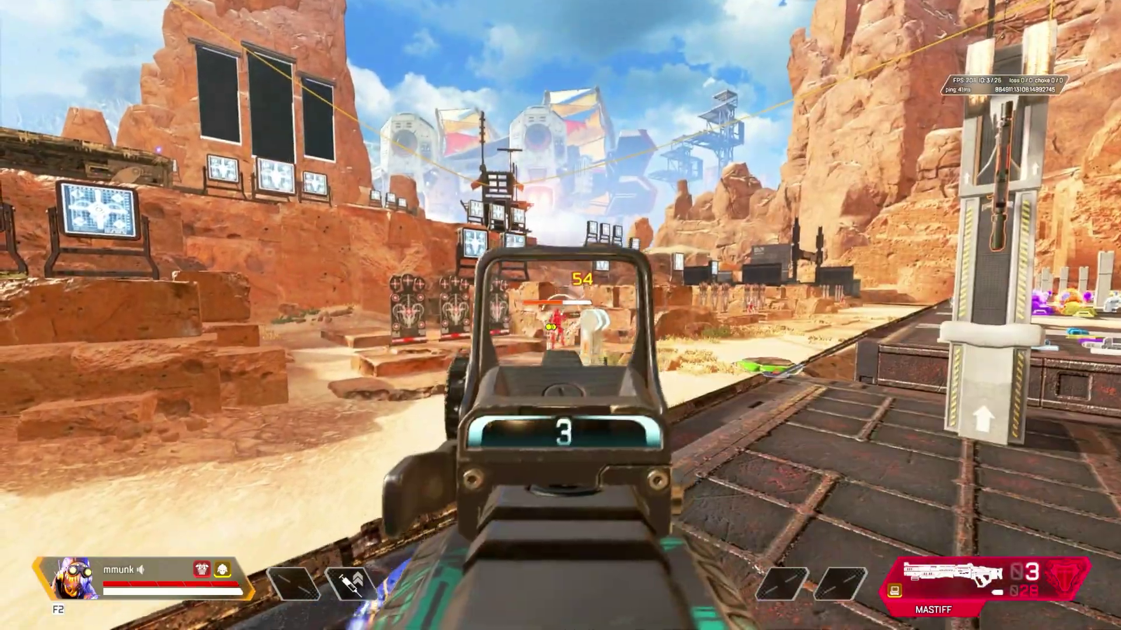
pyautogui.click(560, 316)
pyautogui.click(560, 316)
pyautogui.click(560, 315)
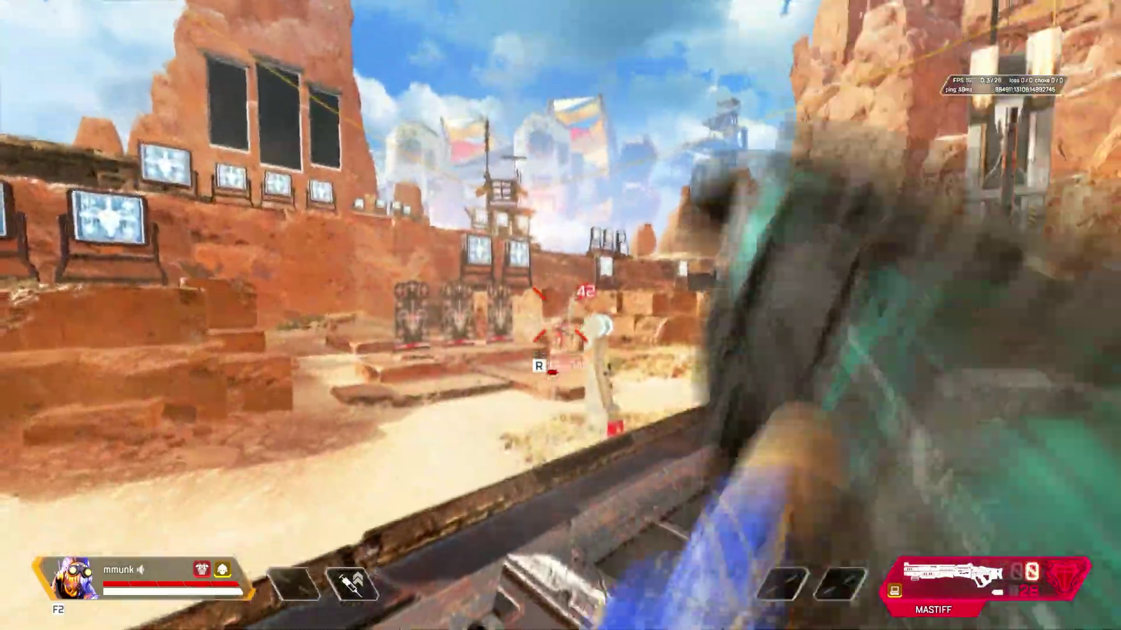
pyautogui.press('r')
pyautogui.press('q')
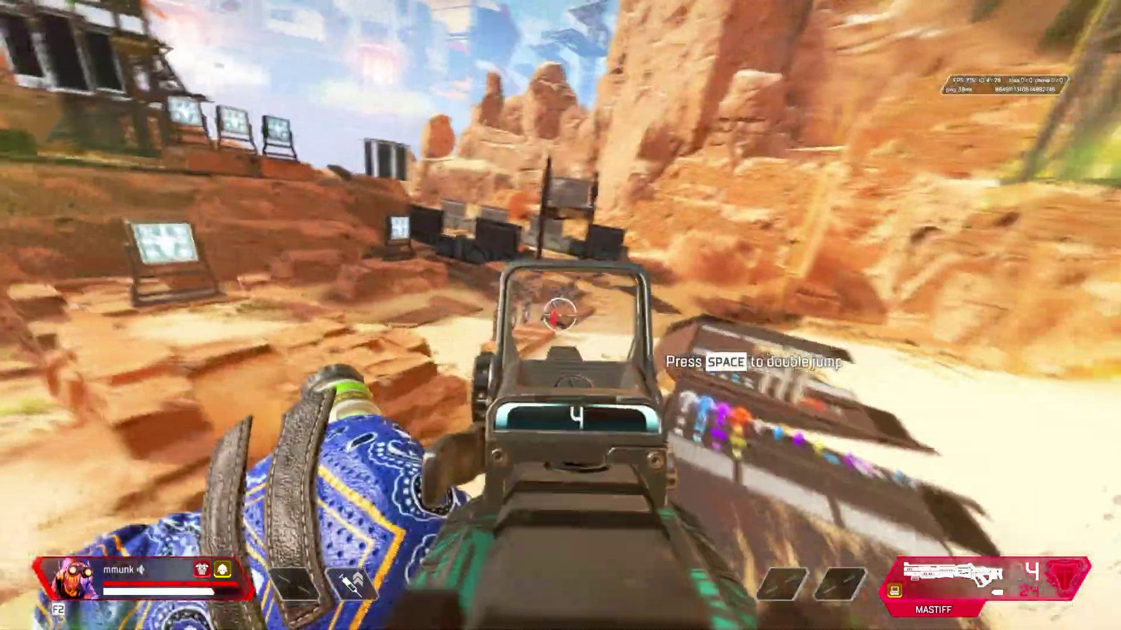
pyautogui.click(561, 315)
pyautogui.press('space')
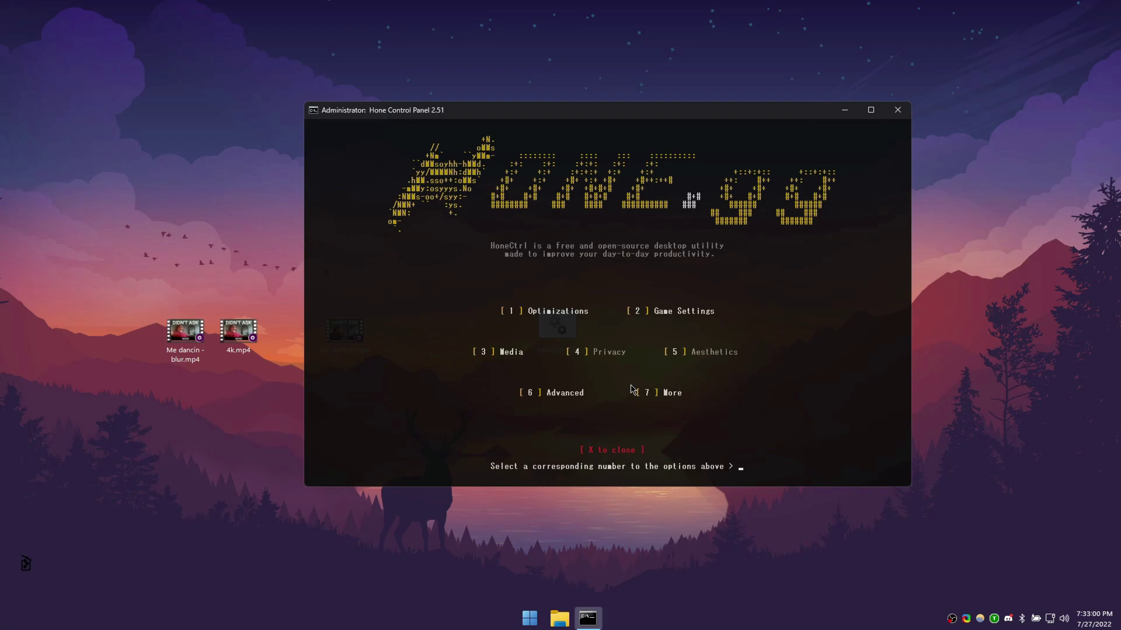
pyautogui.press('7')
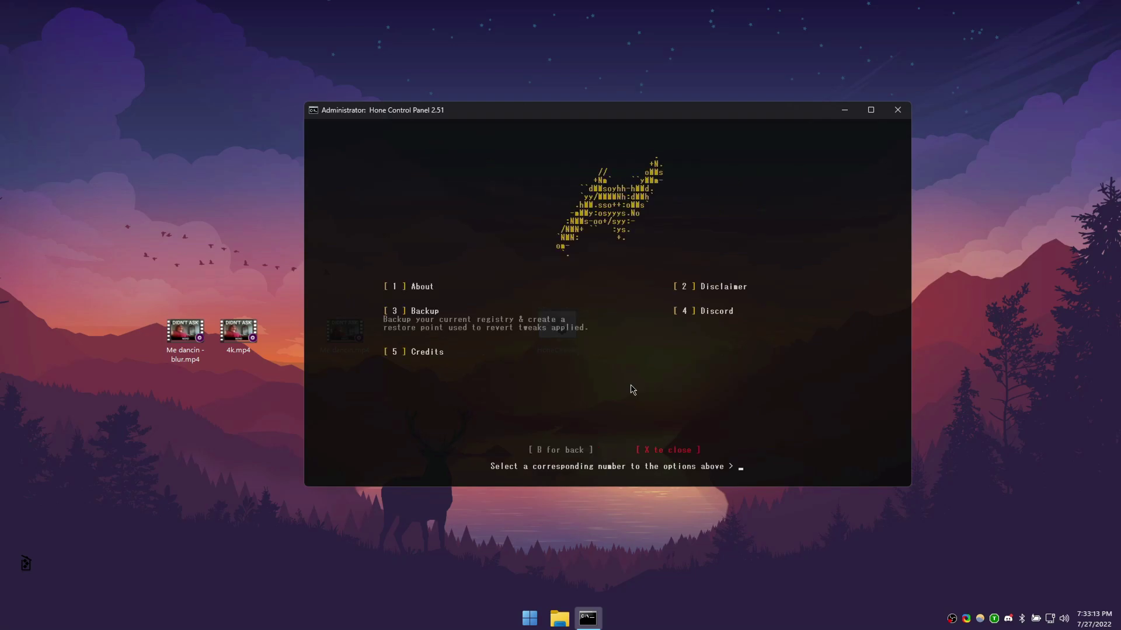
pyautogui.press('1')
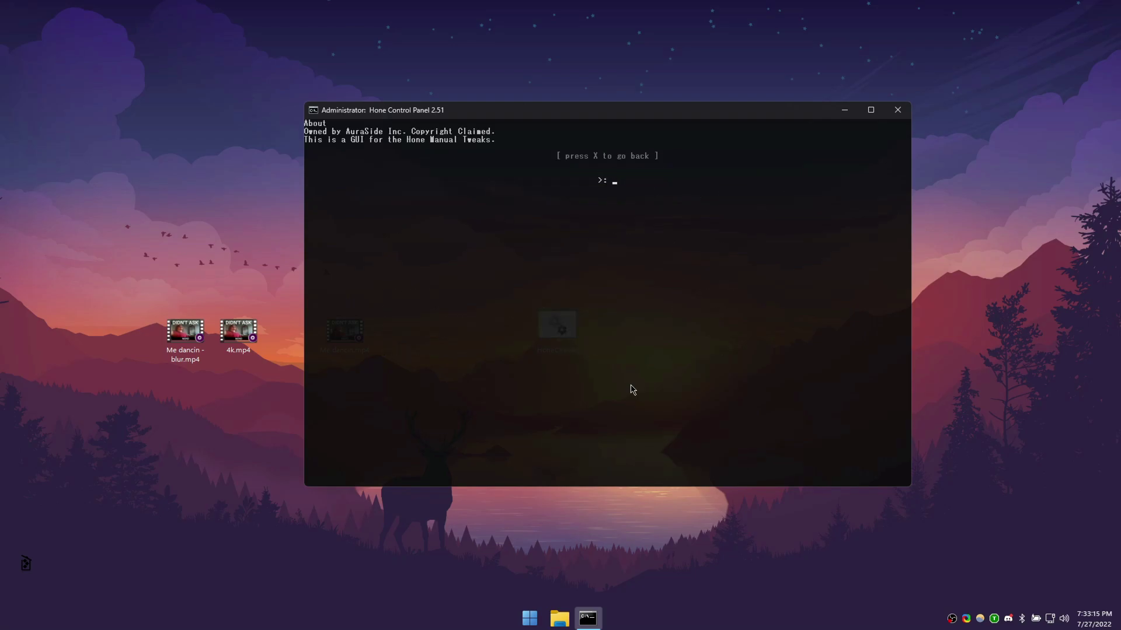
pyautogui.press('x')
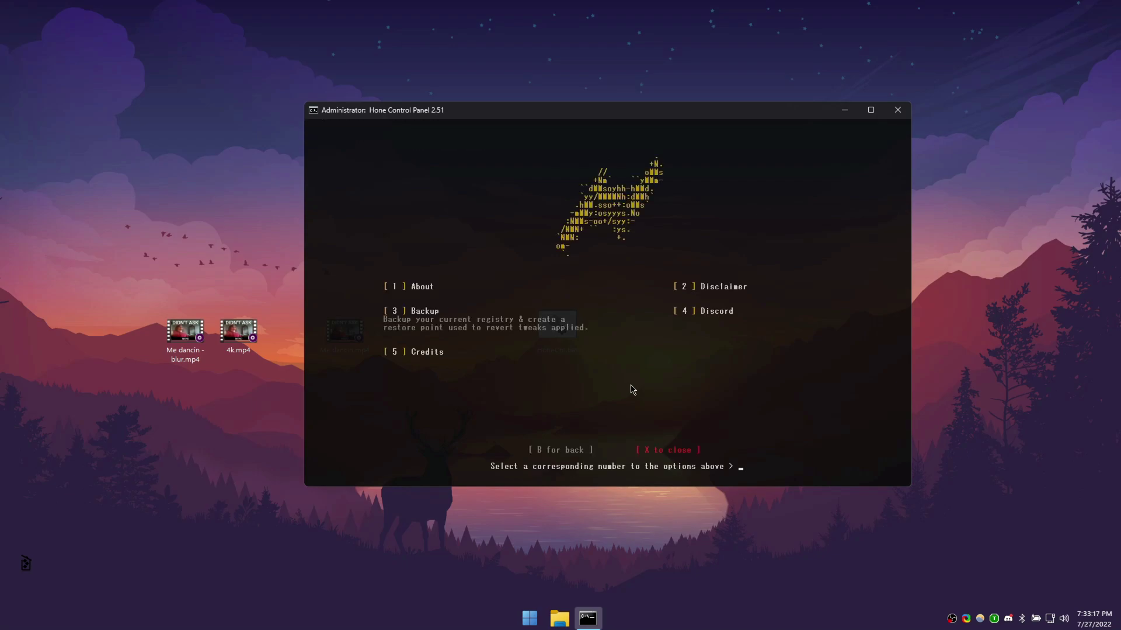
pyautogui.press('3')
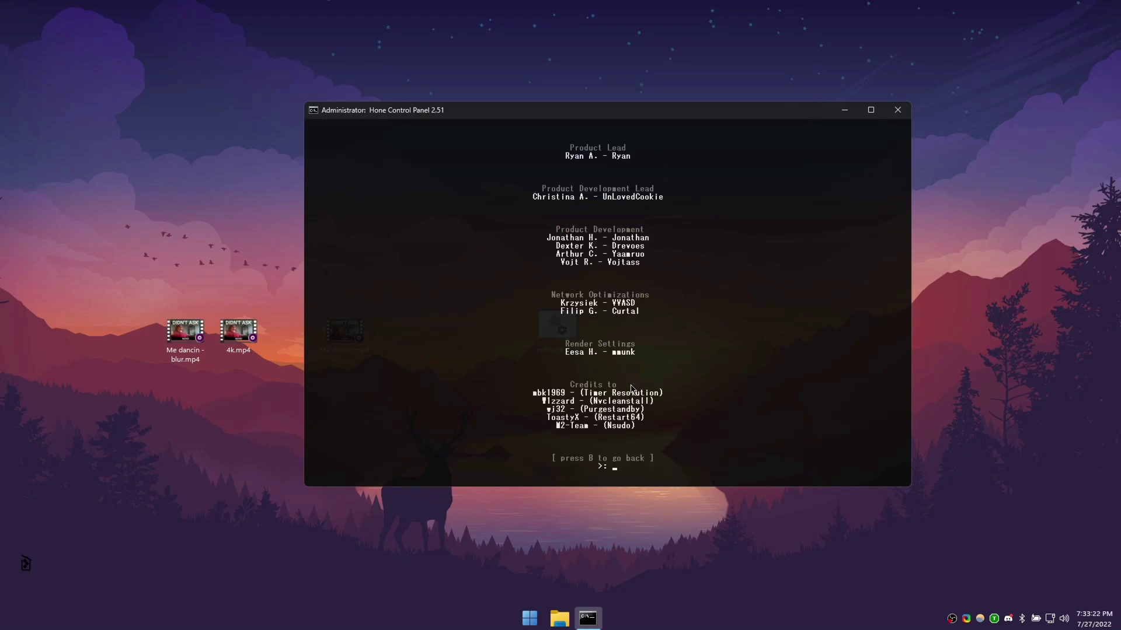
pyautogui.press('b')
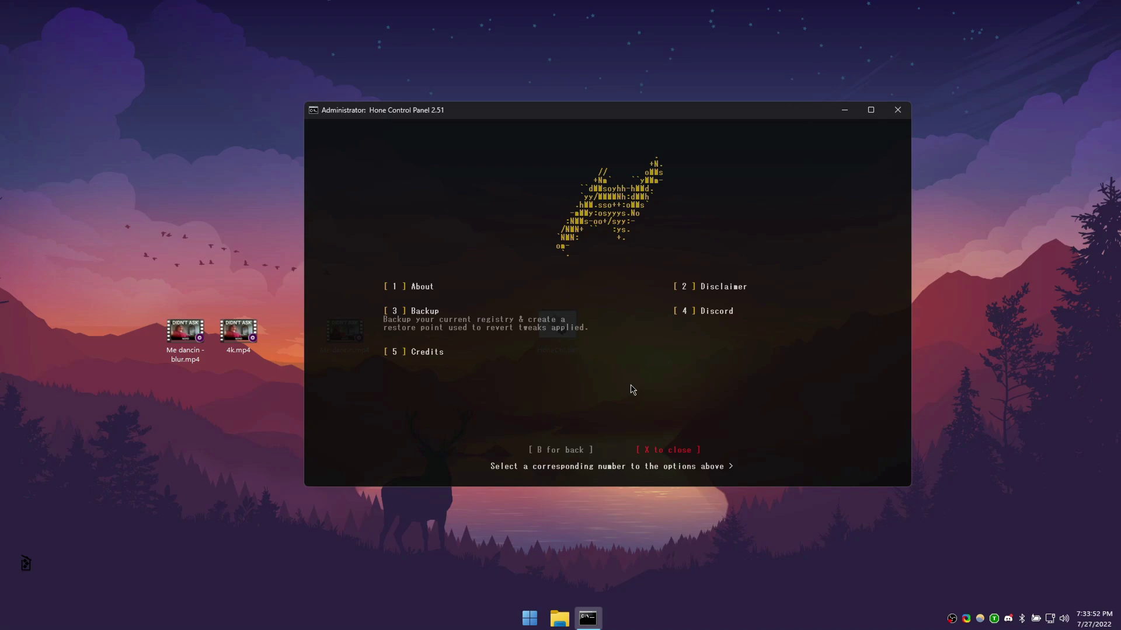
pyautogui.press('b')
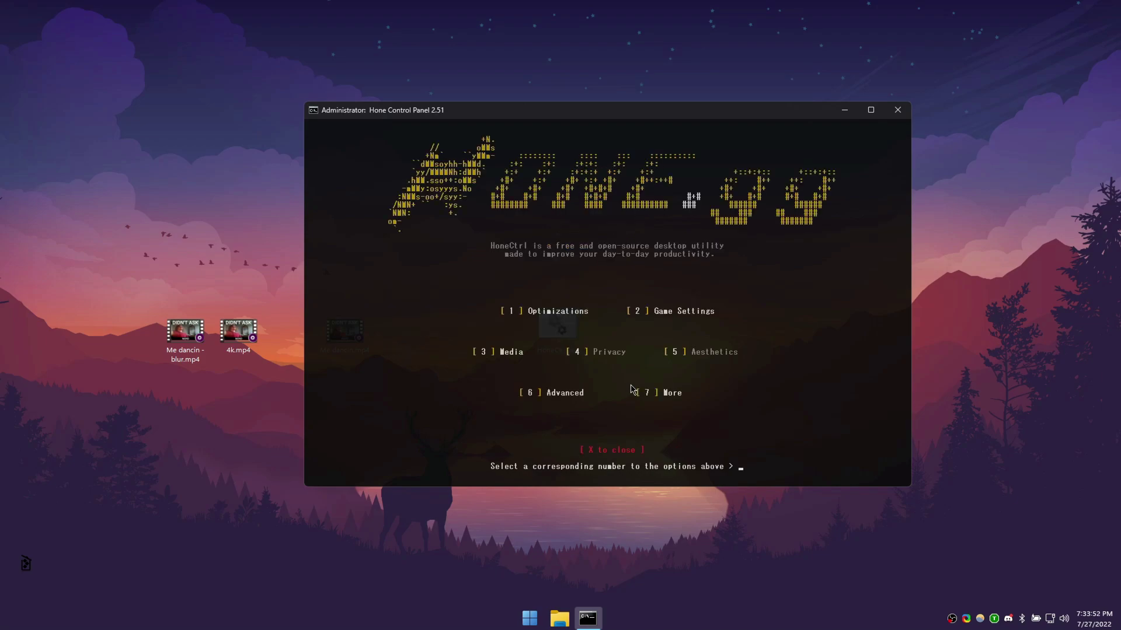
pyautogui.press('6')
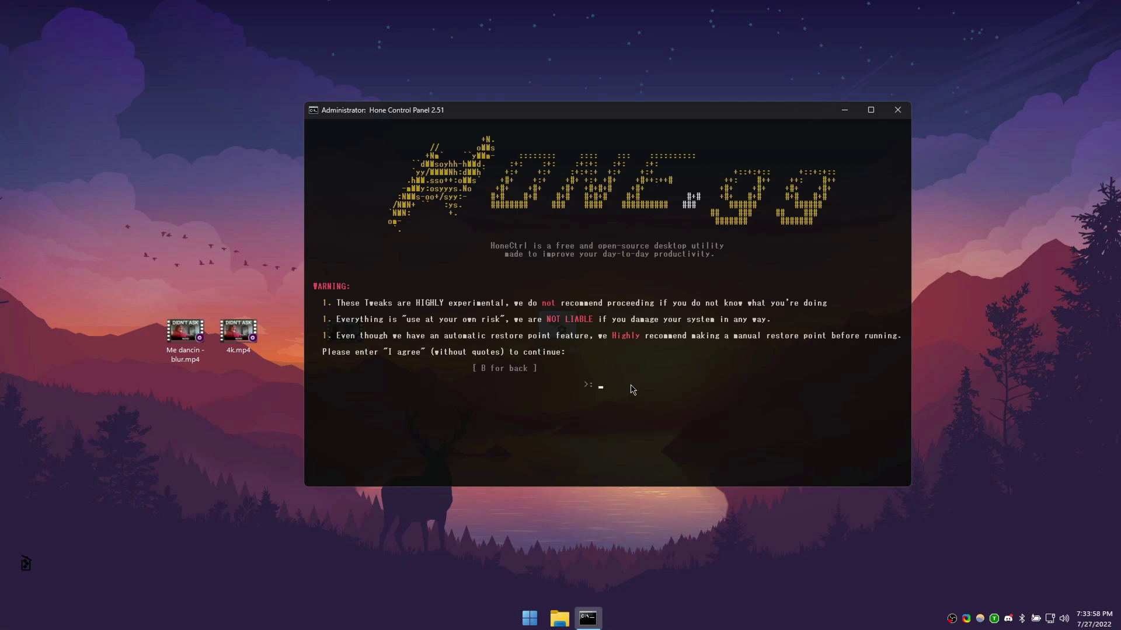
pyautogui.write('I agree')
pyautogui.press('Return')
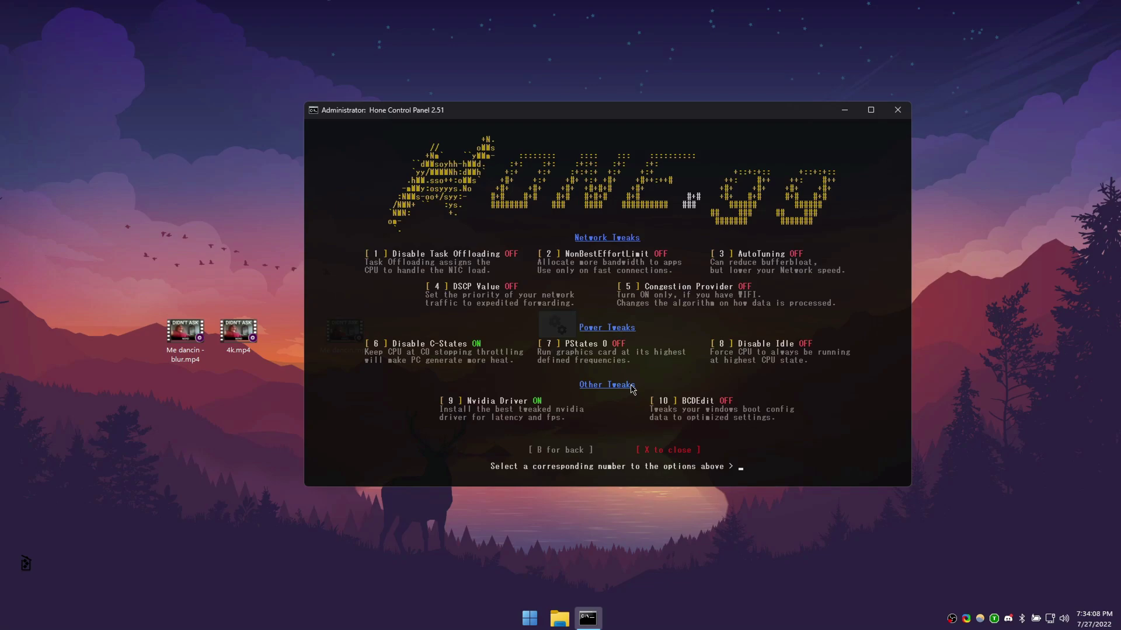
pyautogui.write('b')
pyautogui.press('Return')
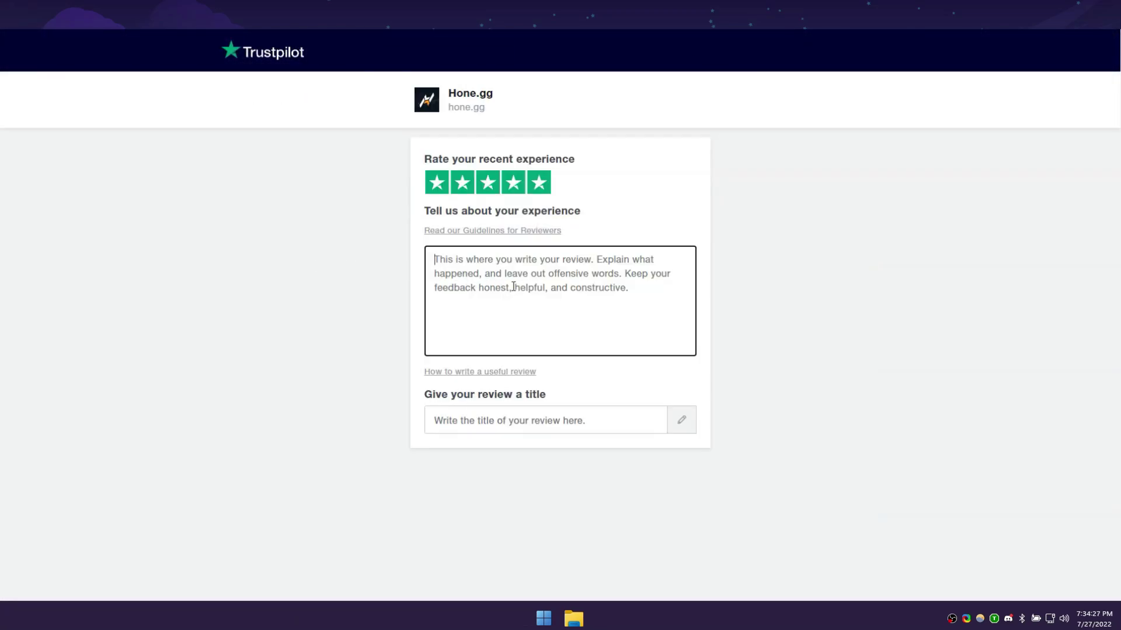
# Step: Enter the review text 'SOOO GUUUUUD', then close the window with Alt+F4
pyautogui.write('SOOO G')
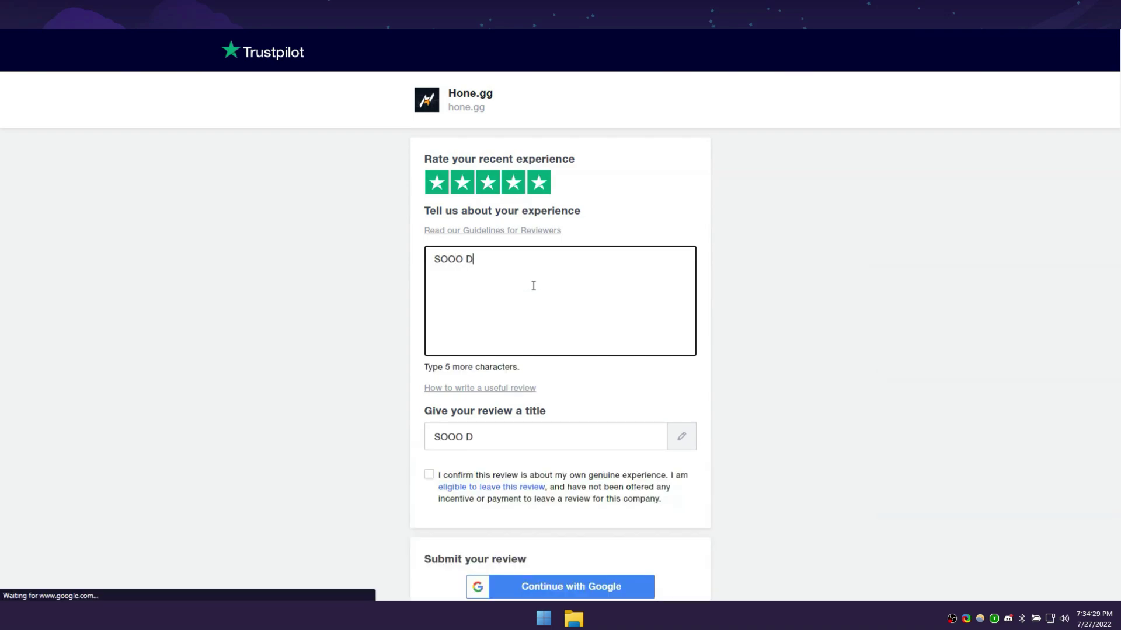
pyautogui.press('BackSpace')
pyautogui.write('GUUUUUD')
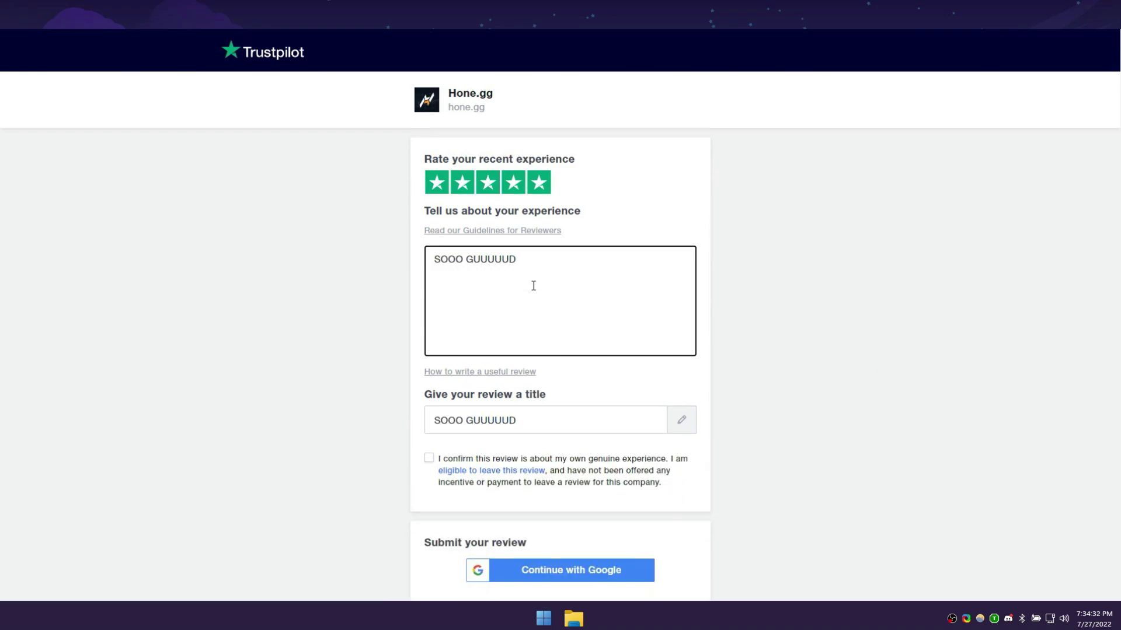
pyautogui.hotkey('alt', 'F4')
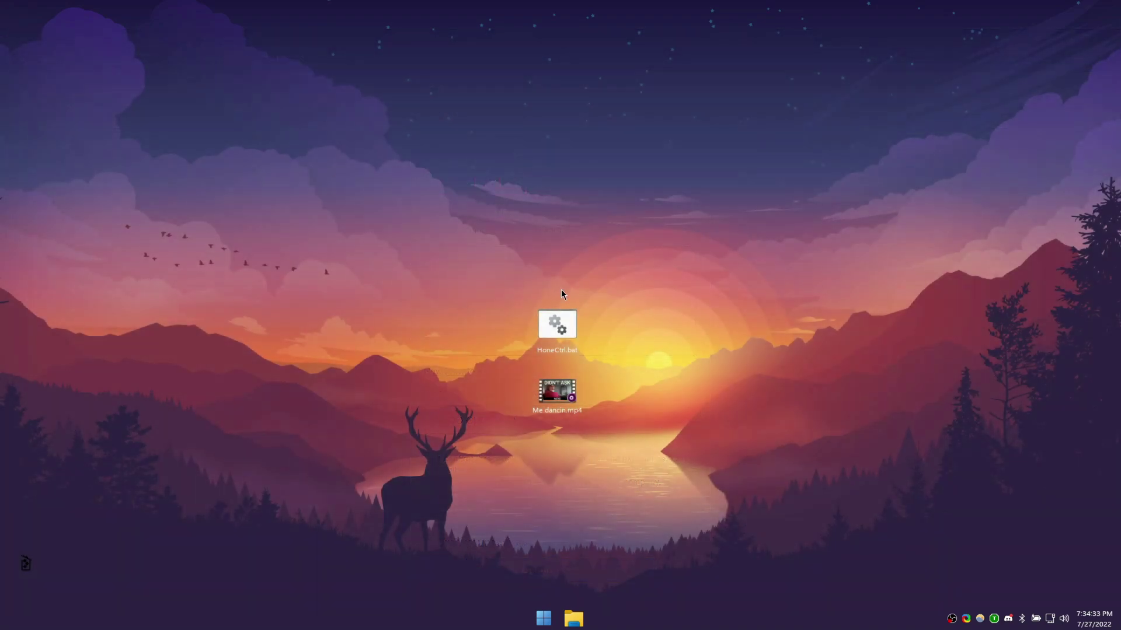